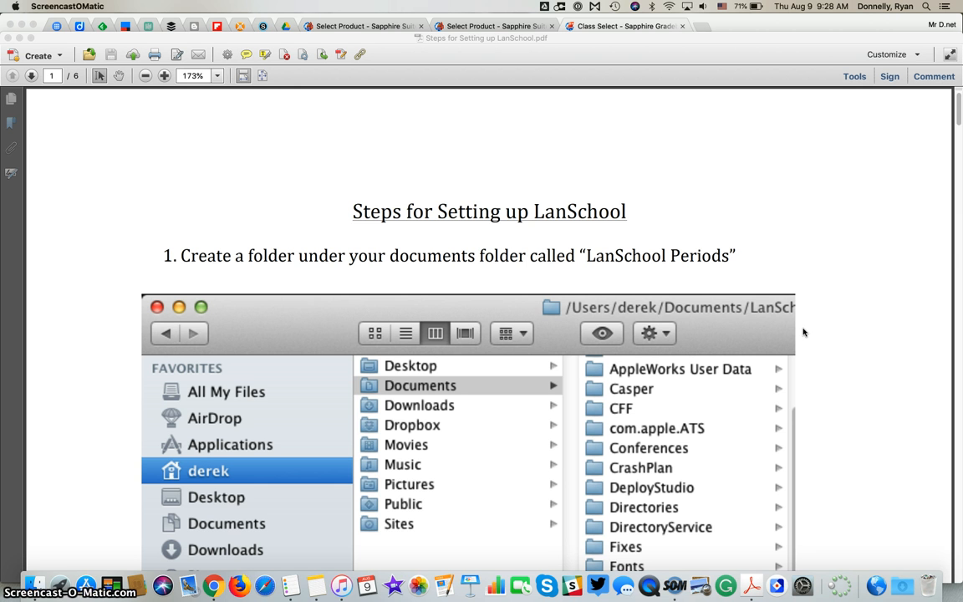
Step: Create a 'LANSchool Periods' folder inside Documents, then return to the setup guide
{"action": "scroll", "coordinate": [802, 332], "scroll_direction": "down", "scroll_amount": 3}
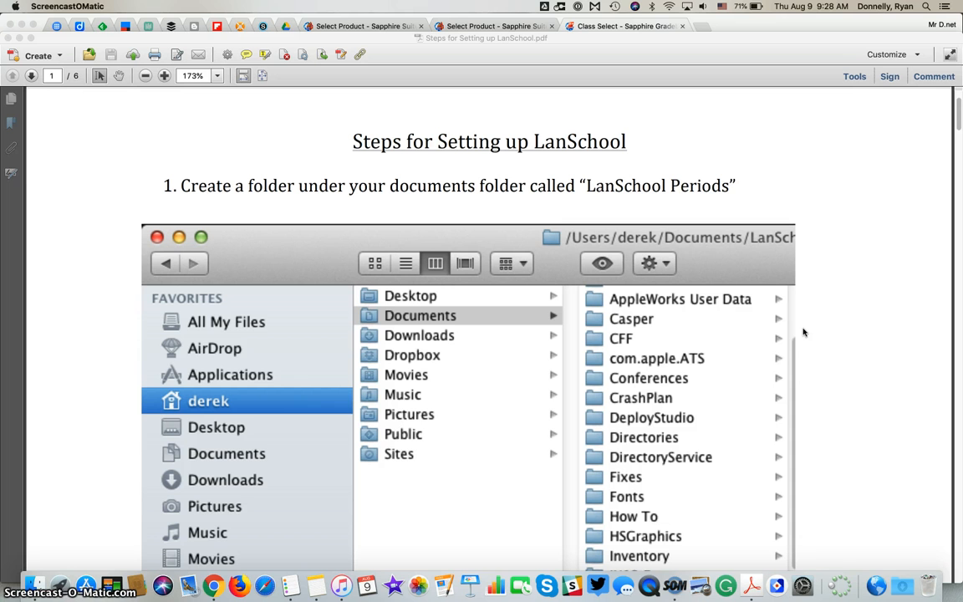
{"action": "left_click", "coordinate": [34, 583]}
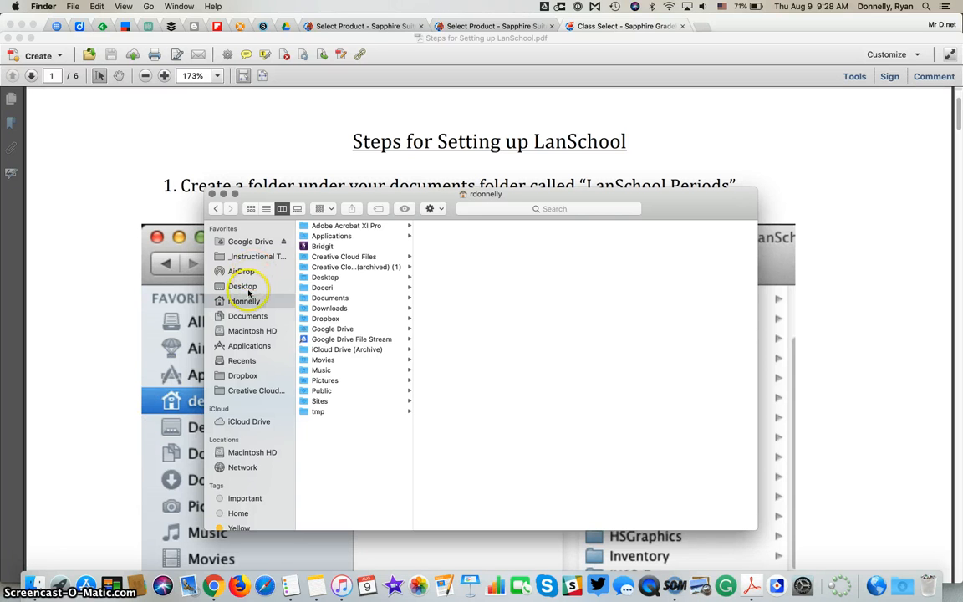
{"action": "left_click", "coordinate": [329, 299]}
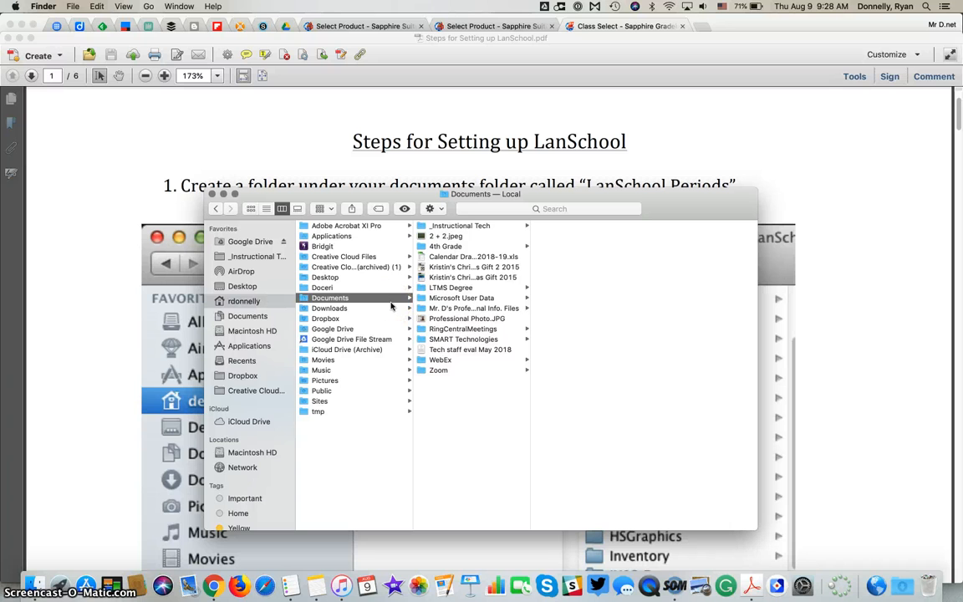
{"action": "key", "text": "shift+super+n"}
{"action": "left_click", "coordinate": [453, 361]}
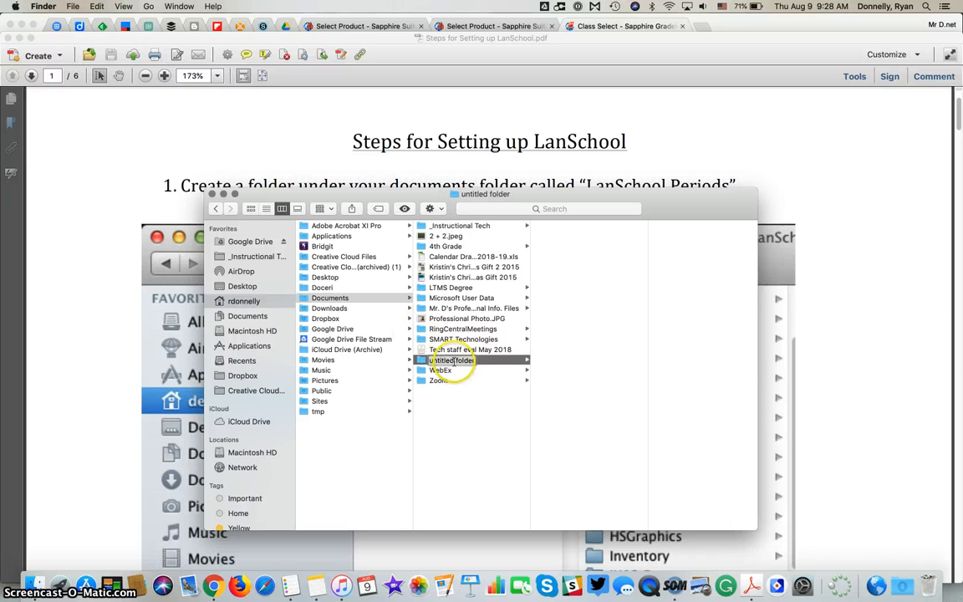
{"action": "type", "text": "LANSchoo"}
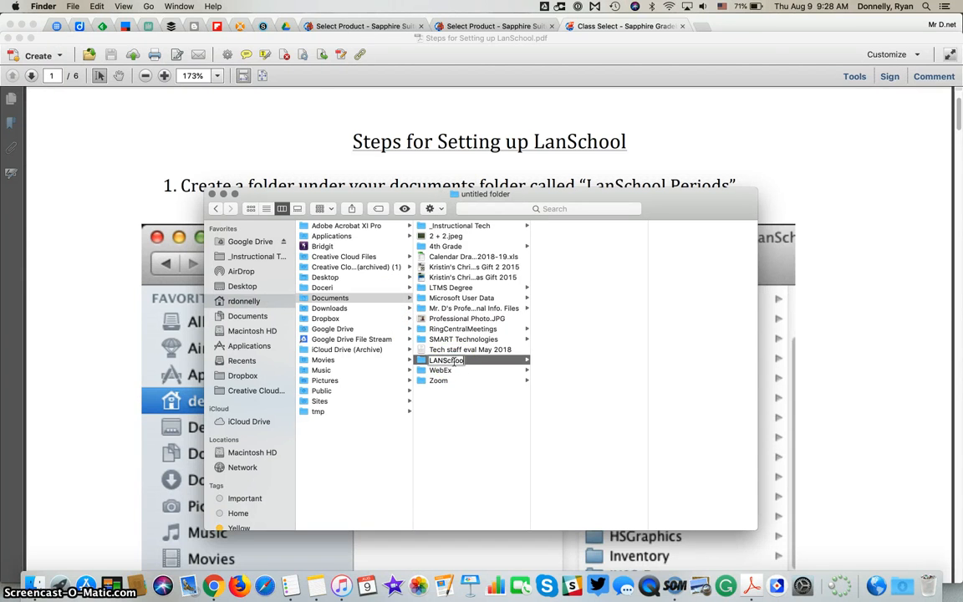
{"action": "type", "text": "l Periods"}
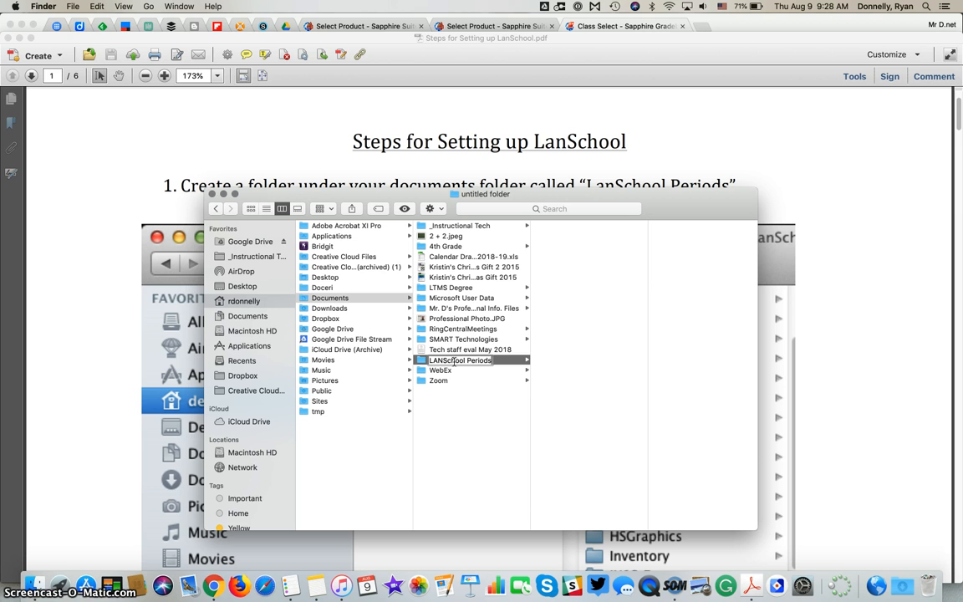
{"action": "key", "text": "Return"}
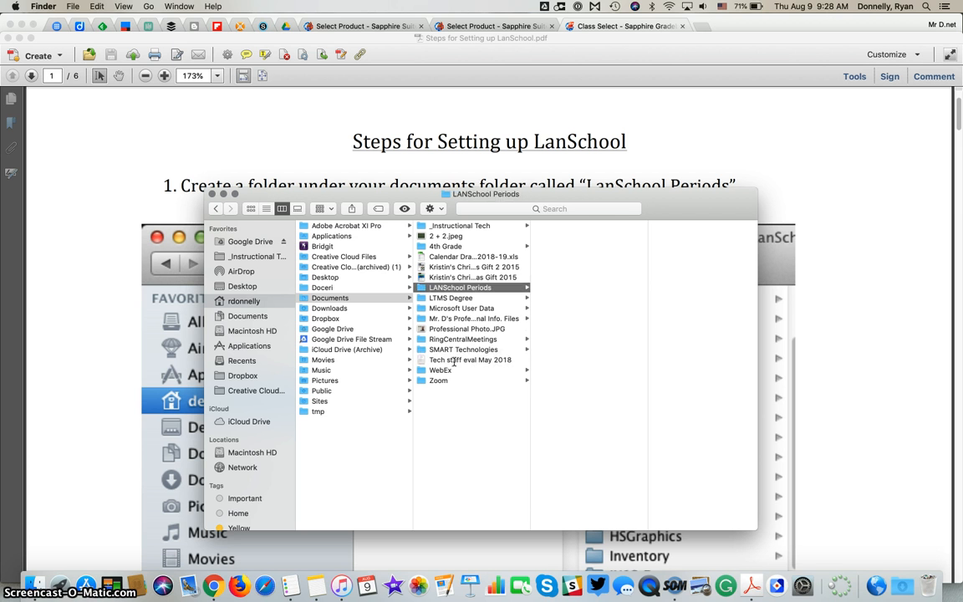
{"action": "left_click", "coordinate": [139, 216]}
{"action": "scroll", "coordinate": [136, 211], "scroll_direction": "down", "scroll_amount": 10}
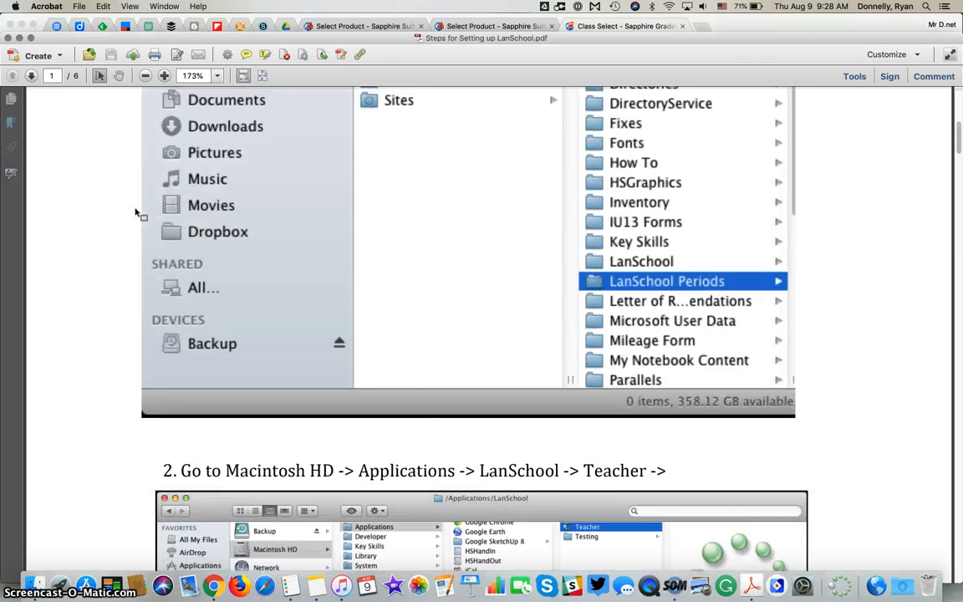
Step: Scroll the guide to step 2: Macintosh HD > Applications > LanSchool > Teacher
{"action": "scroll", "coordinate": [139, 216], "scroll_direction": "down", "scroll_amount": 3}
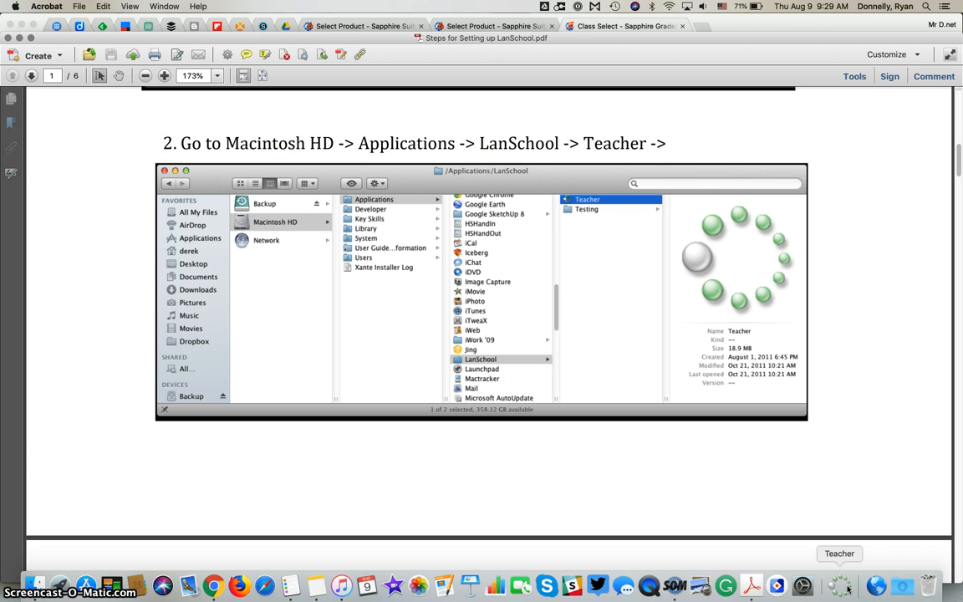
{"action": "left_click", "coordinate": [33, 584]}
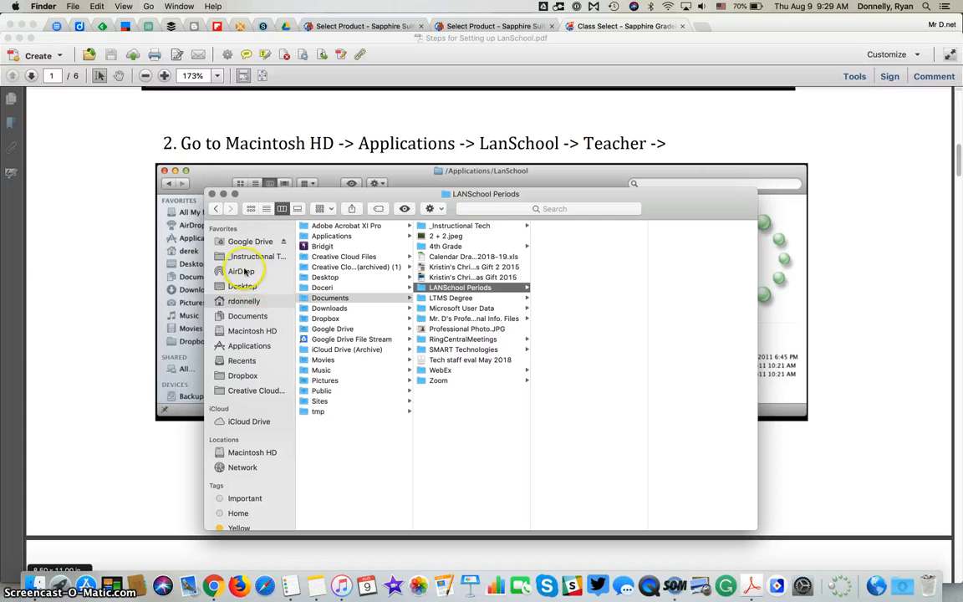
Step: Locate Teacher in Applications > LanSchool and add it to the Dock
{"action": "left_click", "coordinate": [244, 345]}
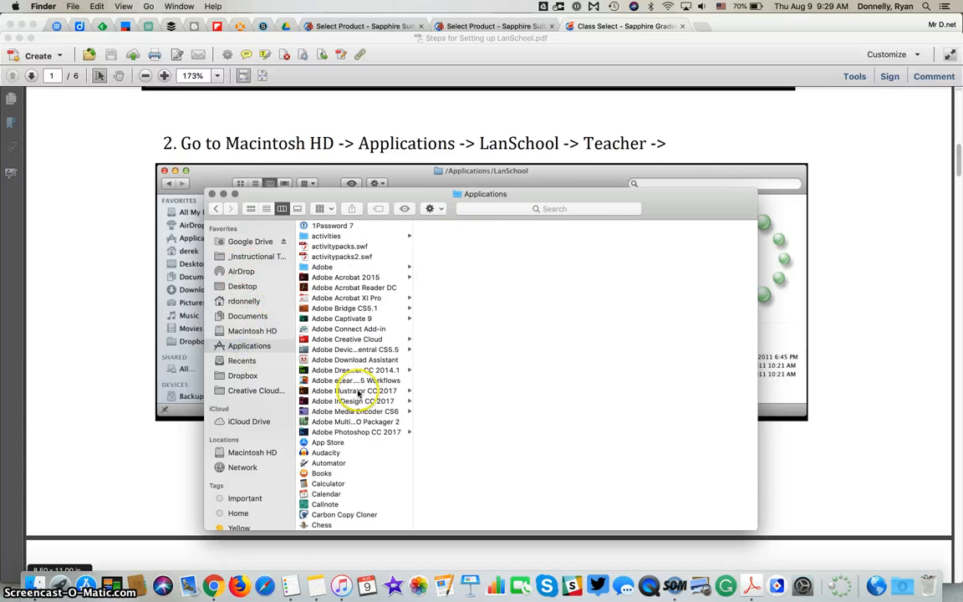
{"action": "scroll", "coordinate": [357, 393], "scroll_direction": "down", "scroll_amount": 10}
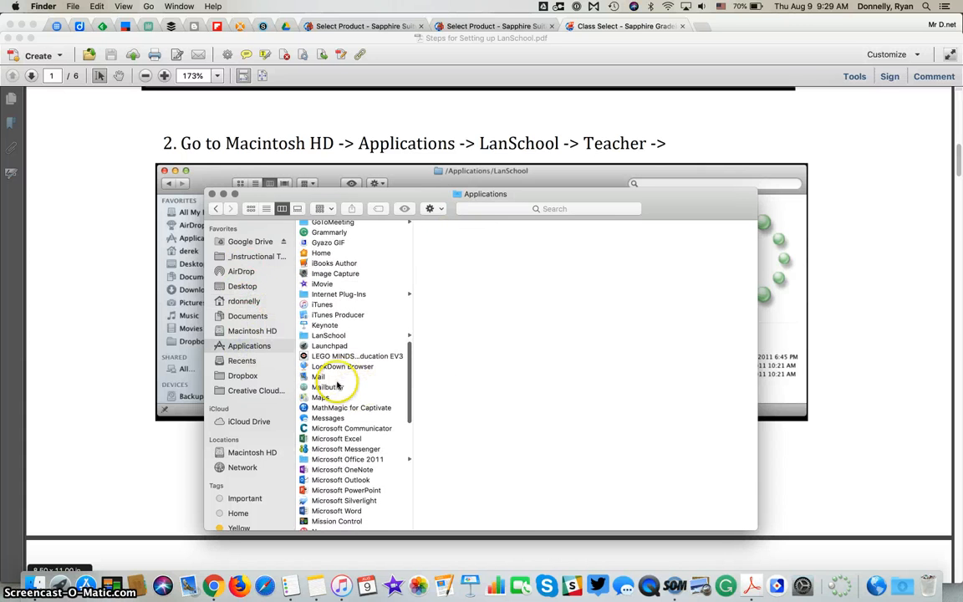
{"action": "left_click", "coordinate": [331, 335]}
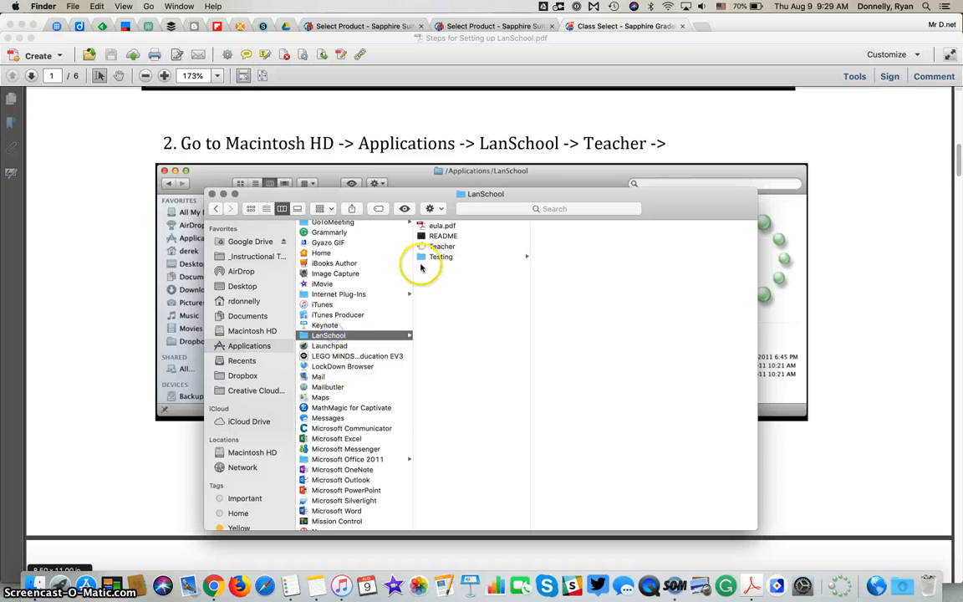
{"action": "left_click", "coordinate": [435, 249]}
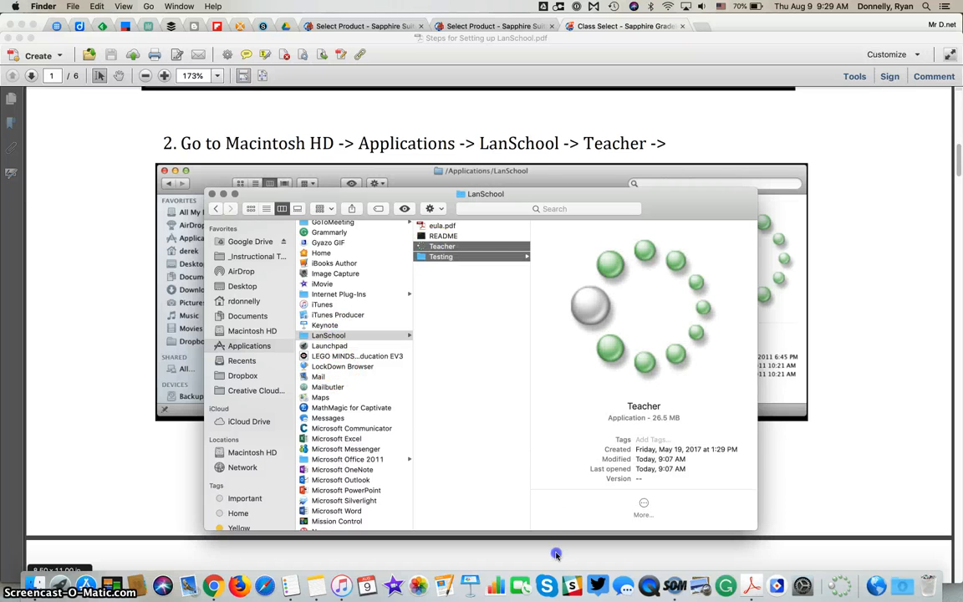
{"action": "left_click_drag", "start_coordinate": [561, 590], "coordinate": [535, 588]}
{"action": "left_click", "coordinate": [450, 249]}
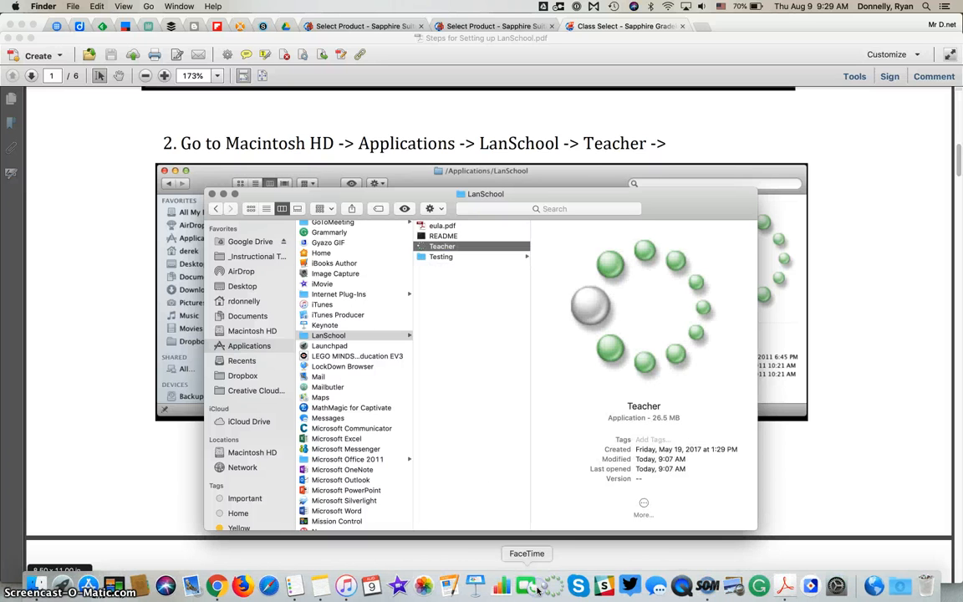
Step: Close the Finder window and launch LanSchool Teacher Console from the Dock
{"action": "left_click", "coordinate": [214, 195]}
{"action": "scroll", "coordinate": [146, 222], "scroll_direction": "down", "scroll_amount": 5}
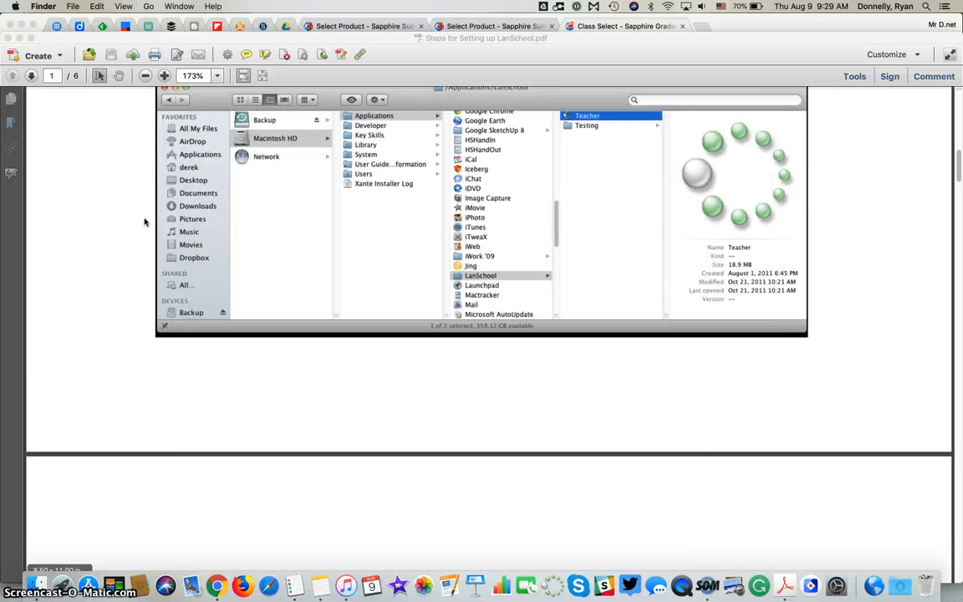
{"action": "left_click", "coordinate": [557, 586]}
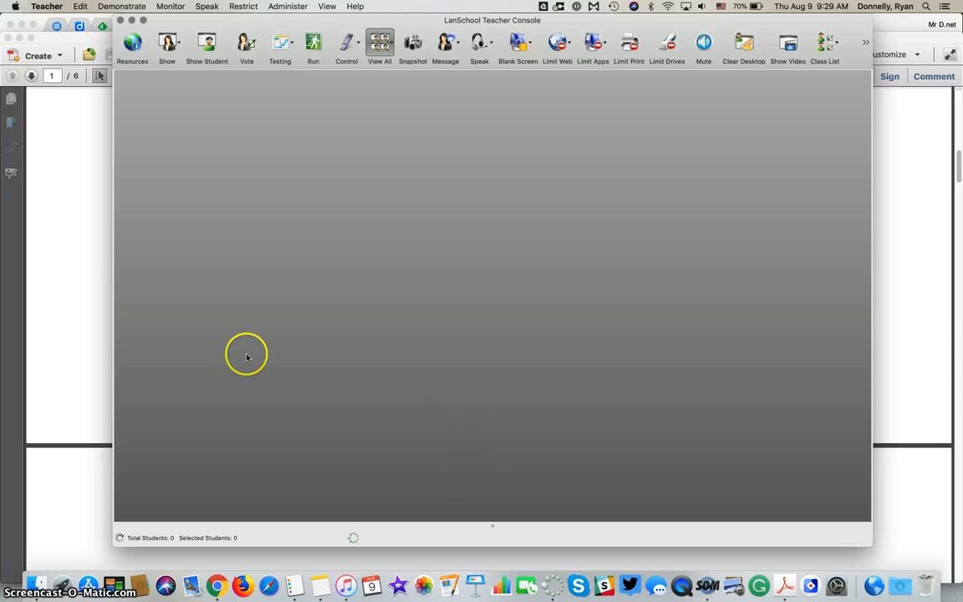
Step: Scroll the setup guide to page 2, steps 5–6 on setting the home channel to the room number
{"action": "left_click", "coordinate": [103, 264]}
{"action": "scroll", "coordinate": [103, 263], "scroll_direction": "down", "scroll_amount": 2}
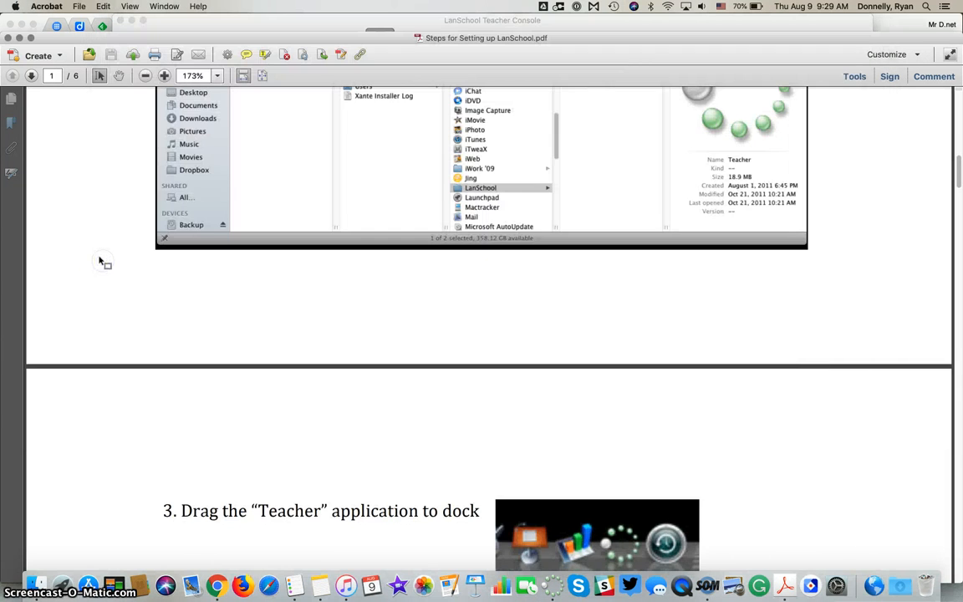
{"action": "scroll", "coordinate": [98, 262], "scroll_direction": "down", "scroll_amount": 10}
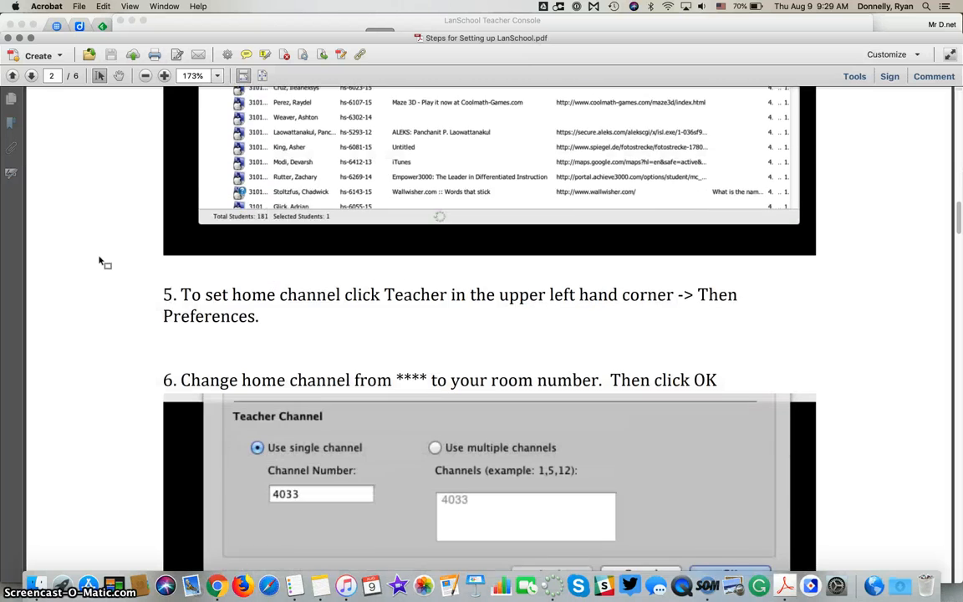
{"action": "scroll", "coordinate": [98, 262], "scroll_direction": "down", "scroll_amount": 4}
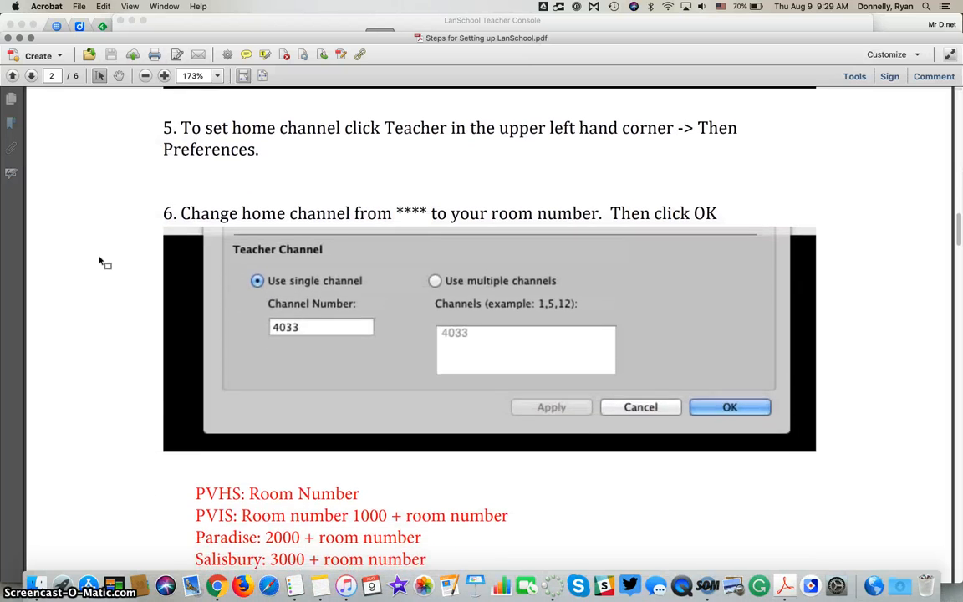
{"action": "scroll", "coordinate": [99, 262], "scroll_direction": "down", "scroll_amount": 1}
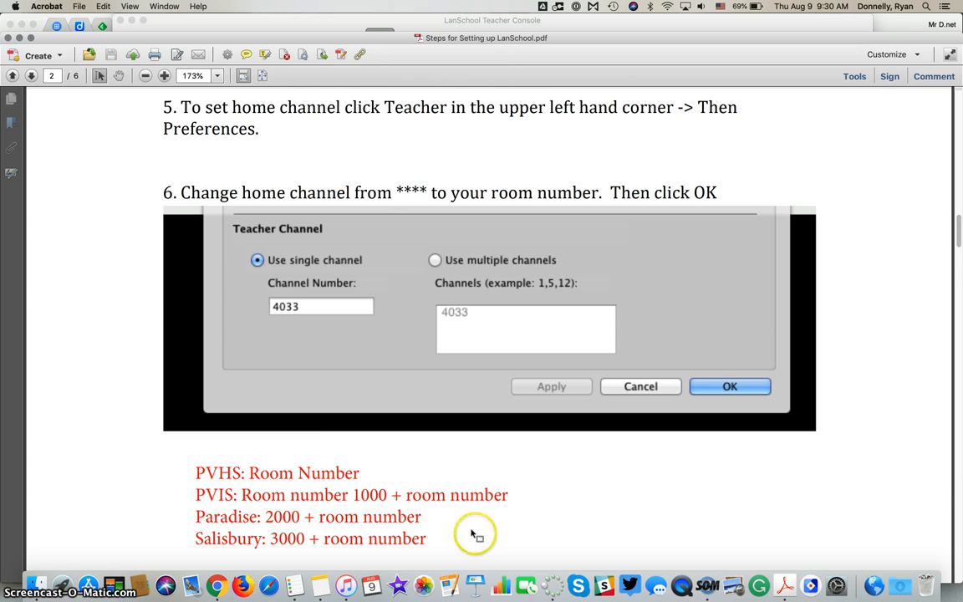
Step: Open the console's Preferences and cancel the network settings without changes
{"action": "left_click", "coordinate": [556, 588]}
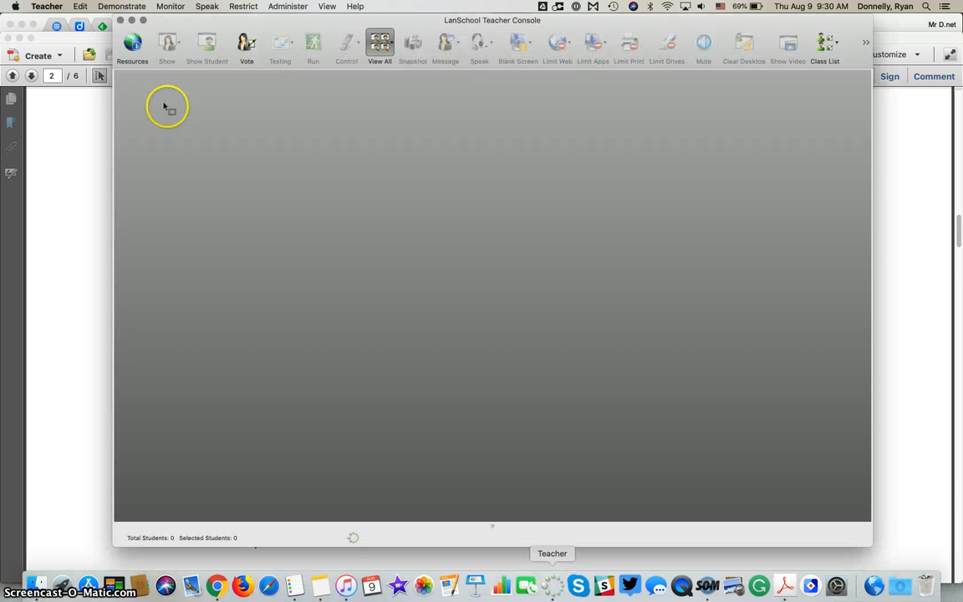
{"action": "left_click", "coordinate": [52, 7]}
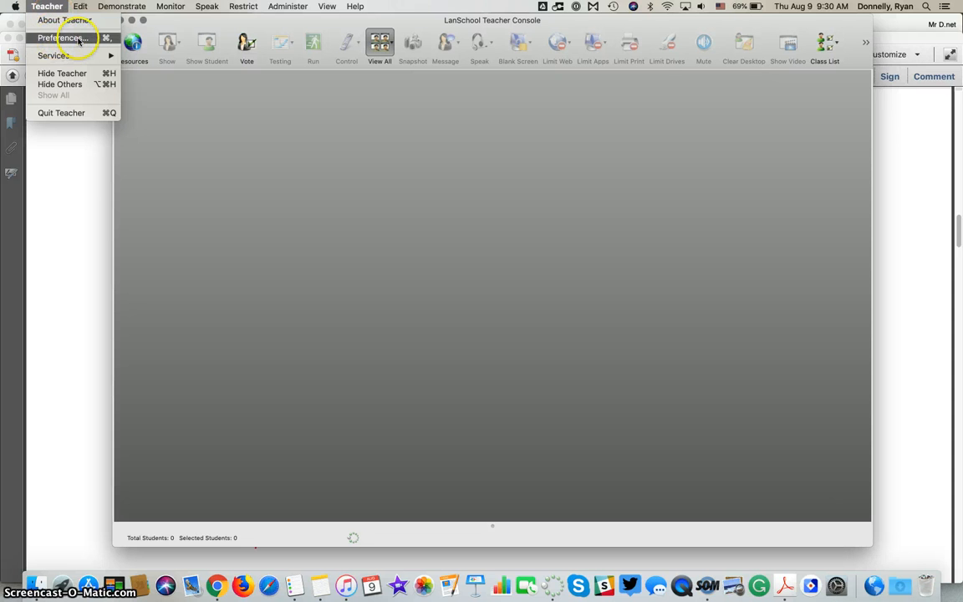
{"action": "left_click", "coordinate": [80, 38]}
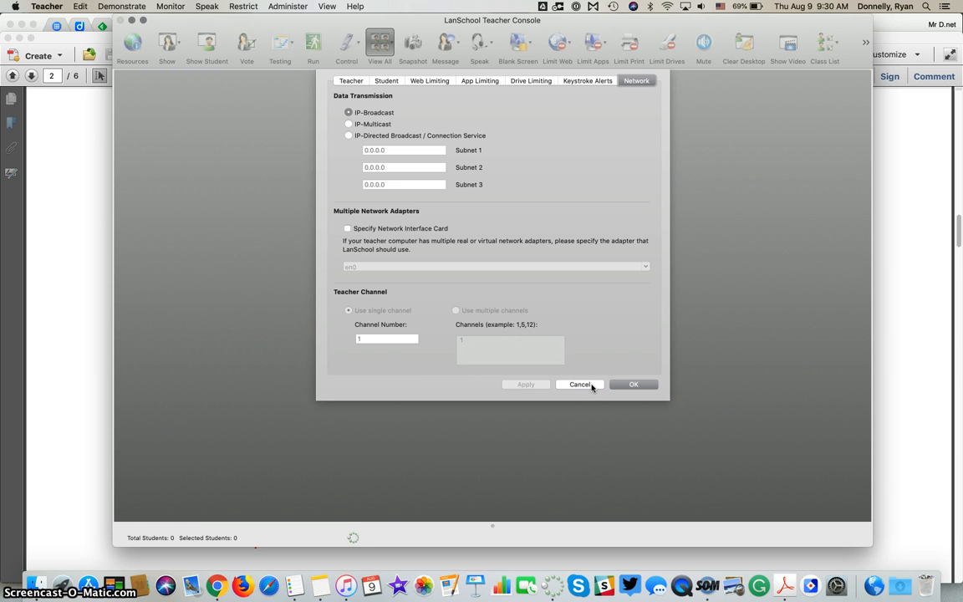
{"action": "left_click", "coordinate": [580, 385]}
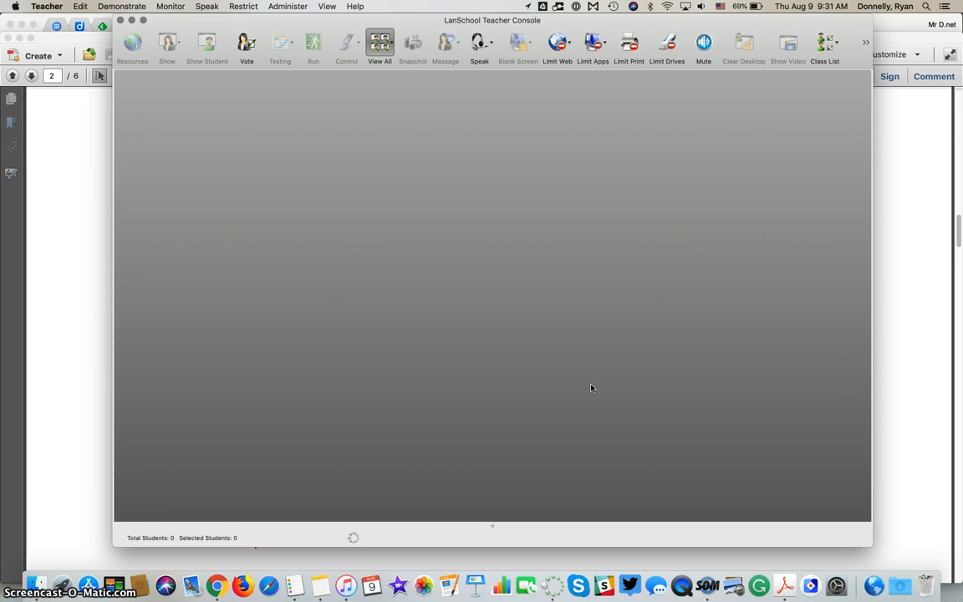
{"action": "left_click", "coordinate": [585, 385]}
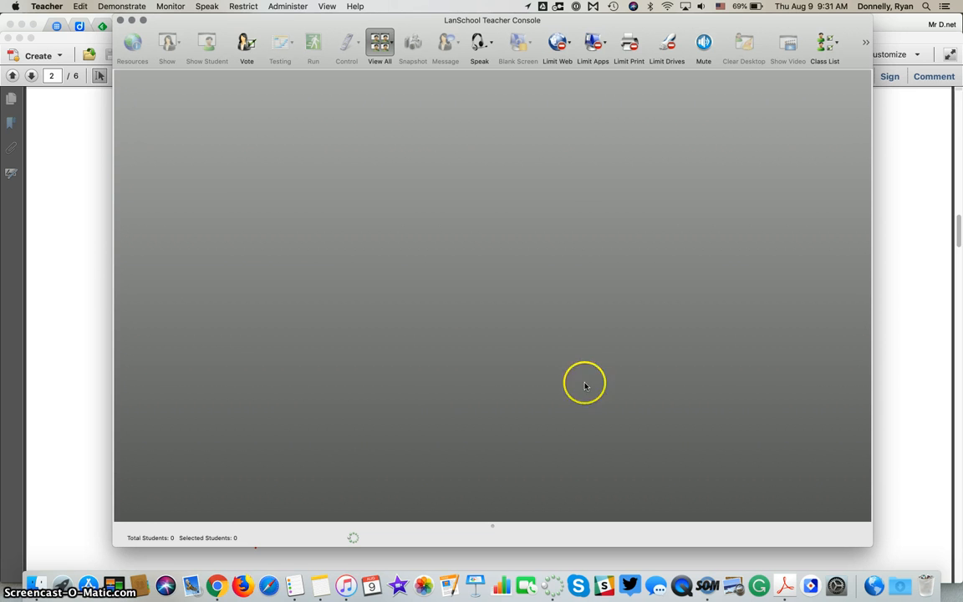
Step: Bring the setup guide forward and scroll to step 7, Manage Class List, on page 3
{"action": "left_click", "coordinate": [90, 262]}
{"action": "scroll", "coordinate": [88, 260], "scroll_direction": "down", "scroll_amount": 10}
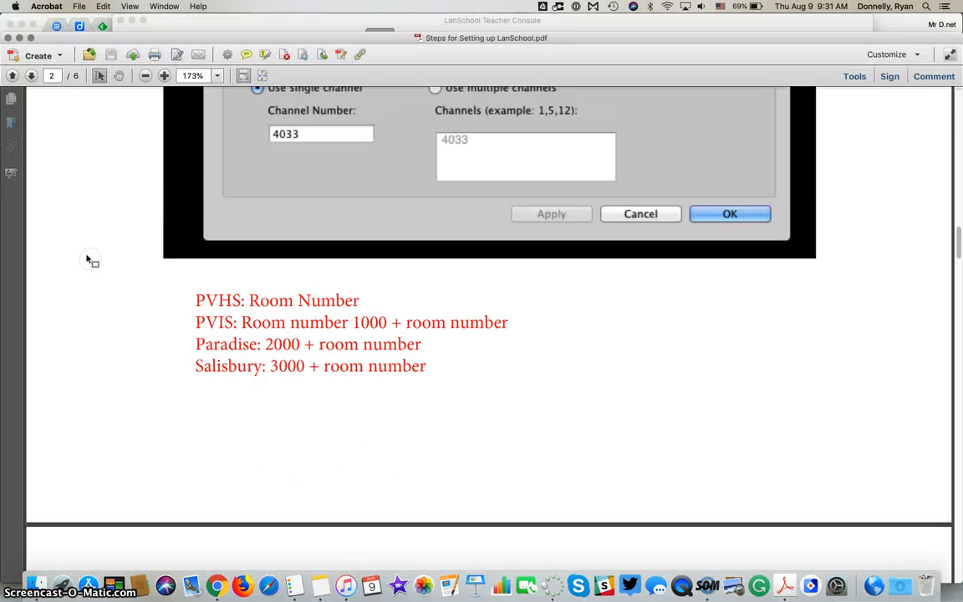
{"action": "scroll", "coordinate": [88, 262], "scroll_direction": "down", "scroll_amount": 3}
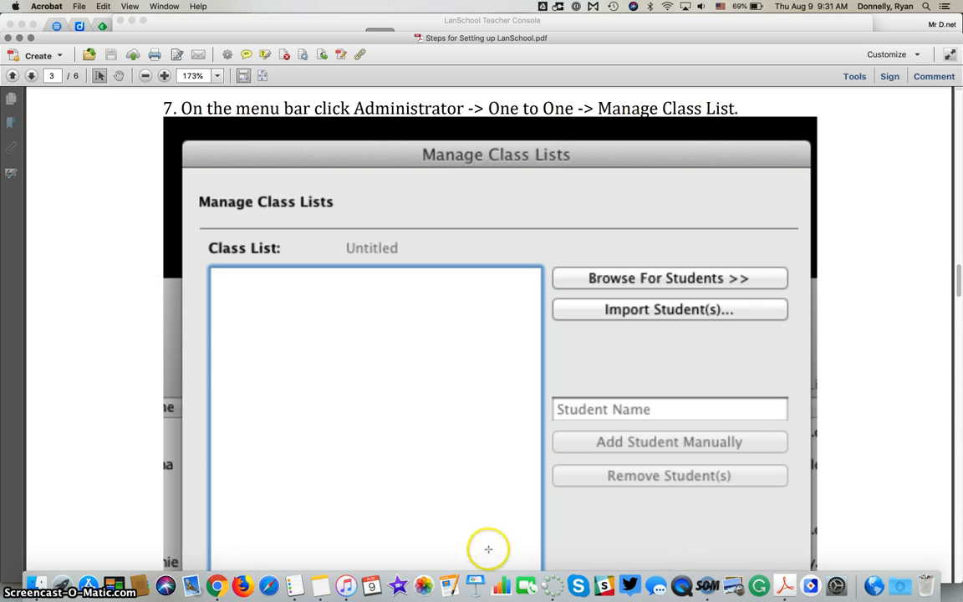
Step: Open Administer > One to One > Manage Class Lists, keeping Login Name as the student identifier
{"action": "left_click", "coordinate": [553, 586]}
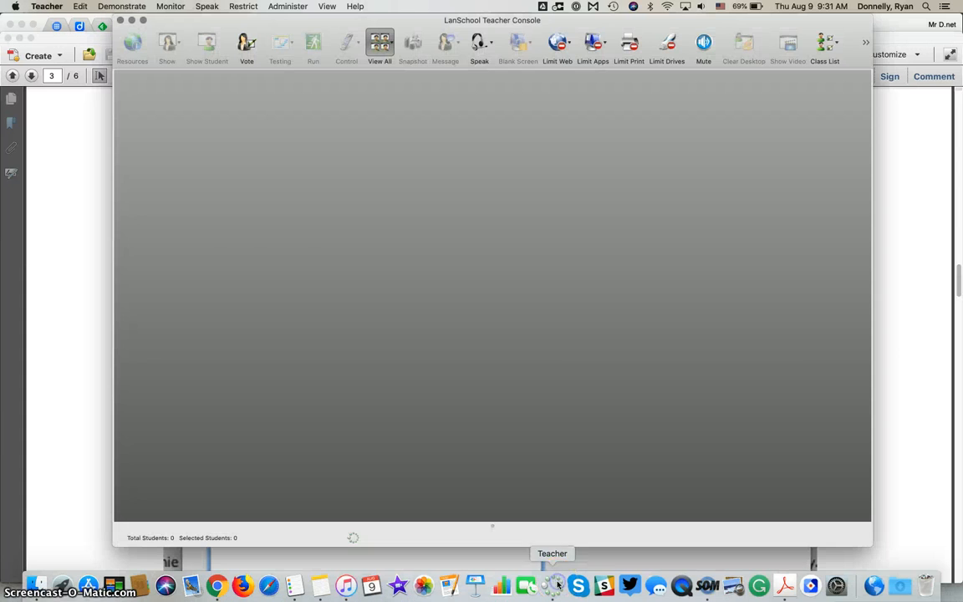
{"action": "left_click", "coordinate": [297, 7]}
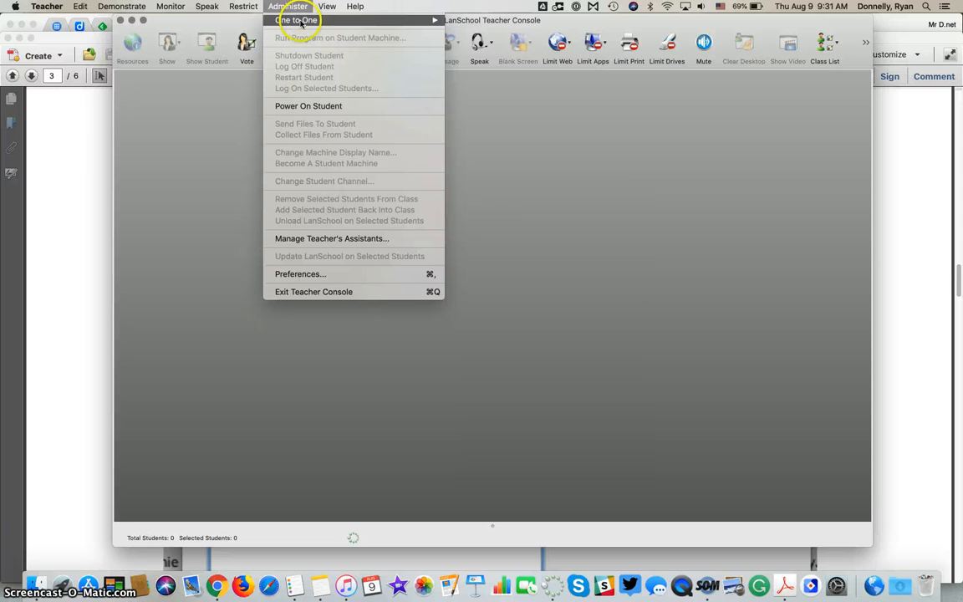
{"action": "mouse_move", "coordinate": [301, 23]}
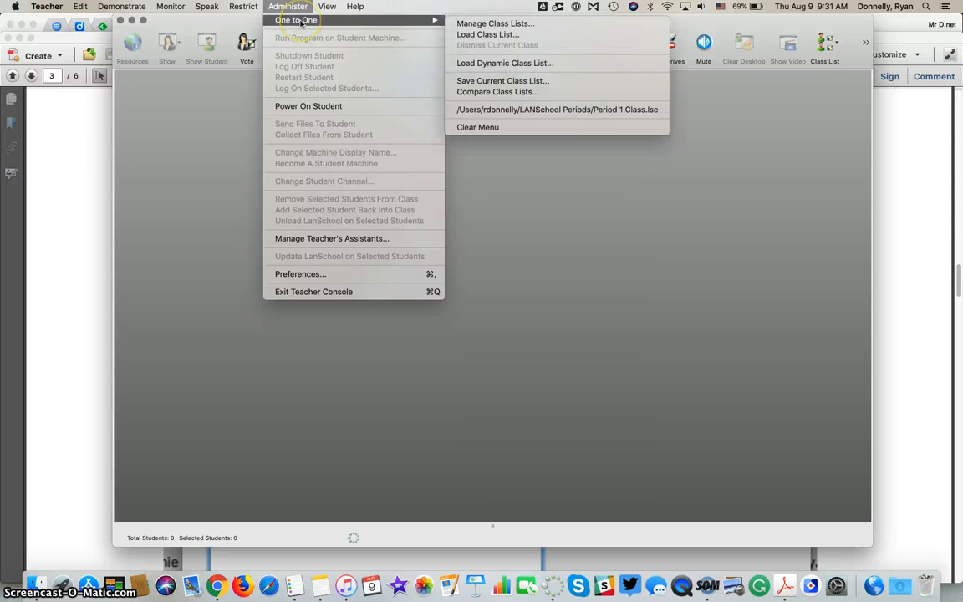
{"action": "left_click", "coordinate": [507, 23]}
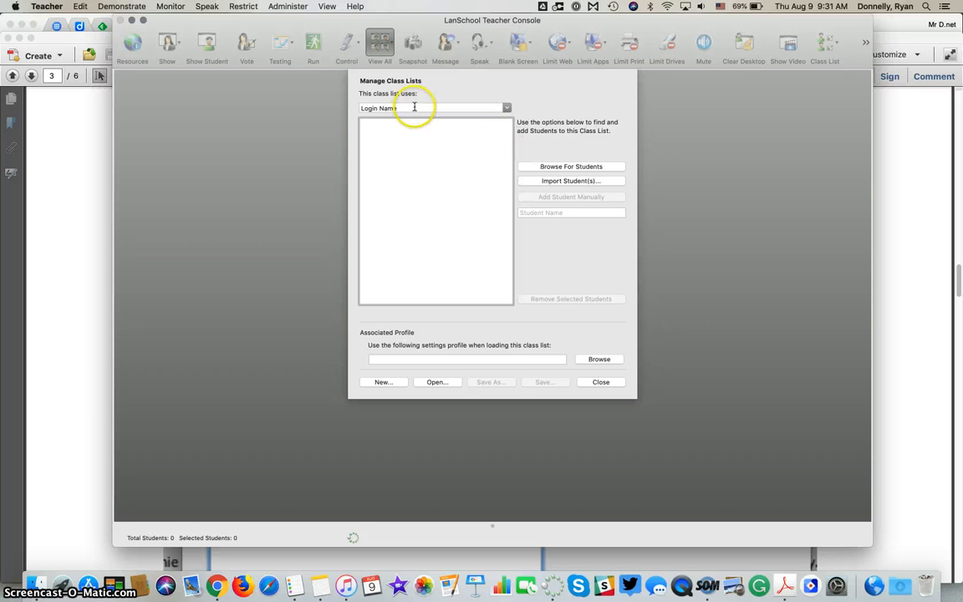
{"action": "left_click", "coordinate": [507, 108]}
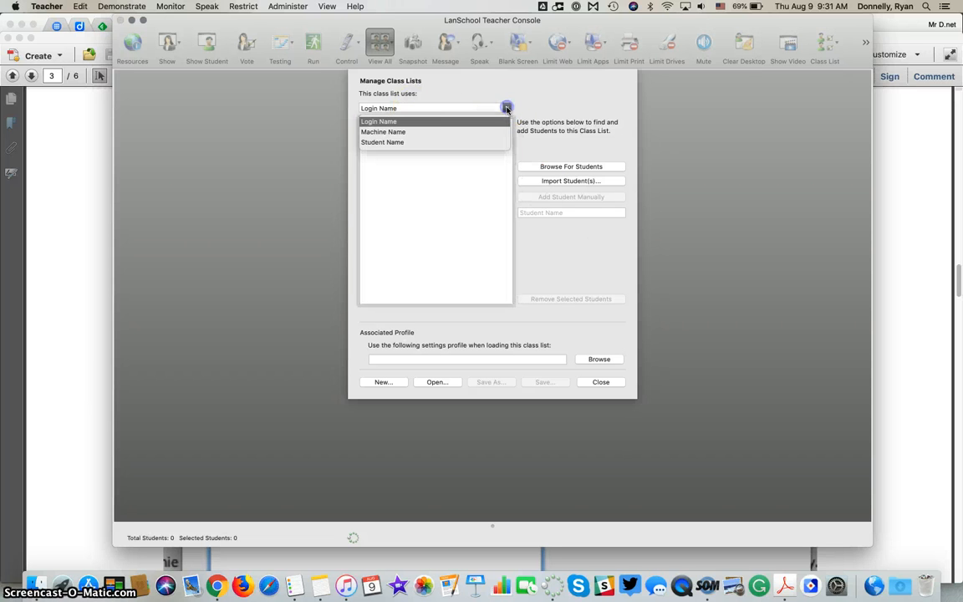
{"action": "left_click", "coordinate": [394, 123]}
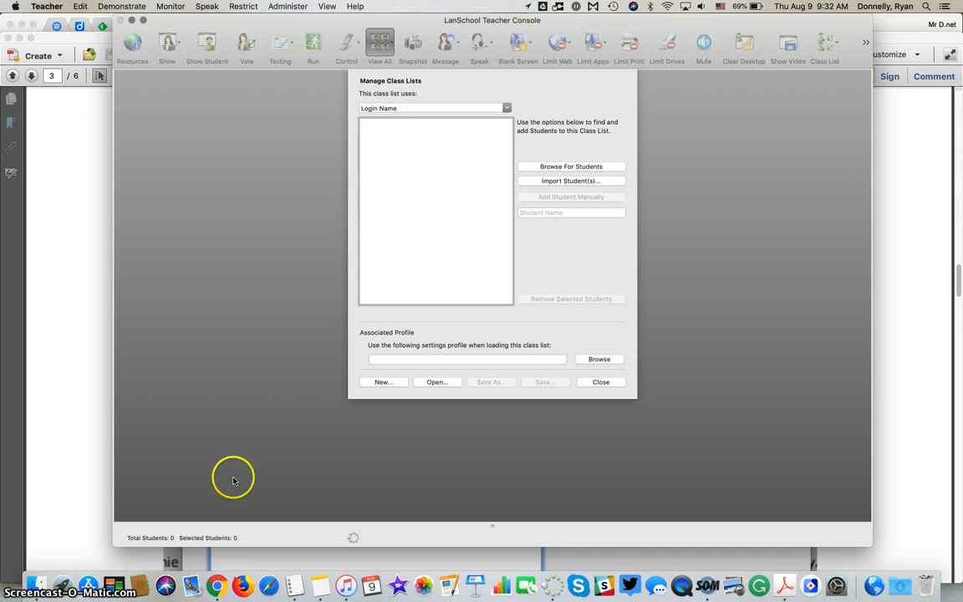
Step: Open the MCL Learning Opportunities gradebook in Sapphire and copy the first student's ID
{"action": "left_click", "coordinate": [216, 587]}
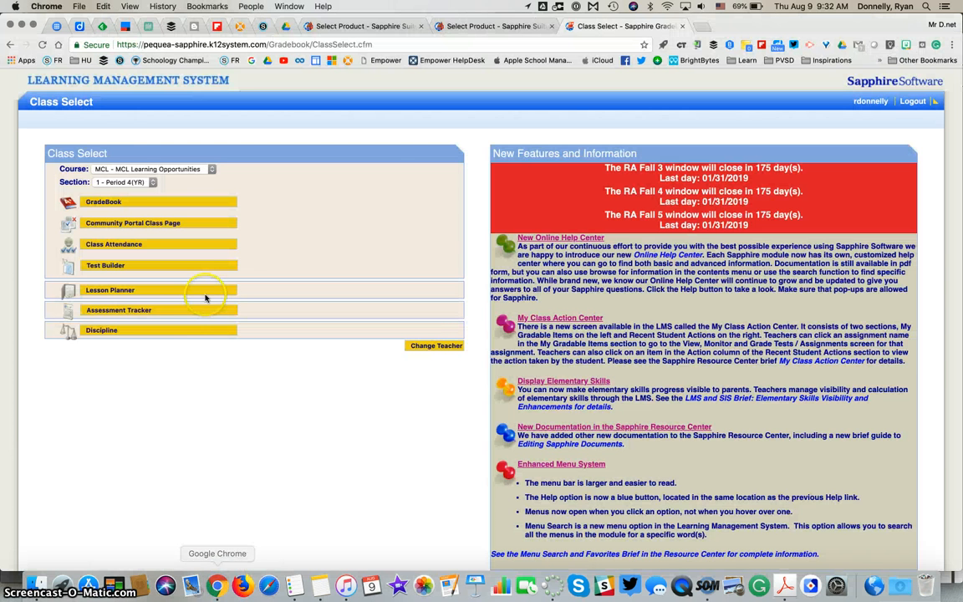
{"action": "left_click", "coordinate": [134, 202]}
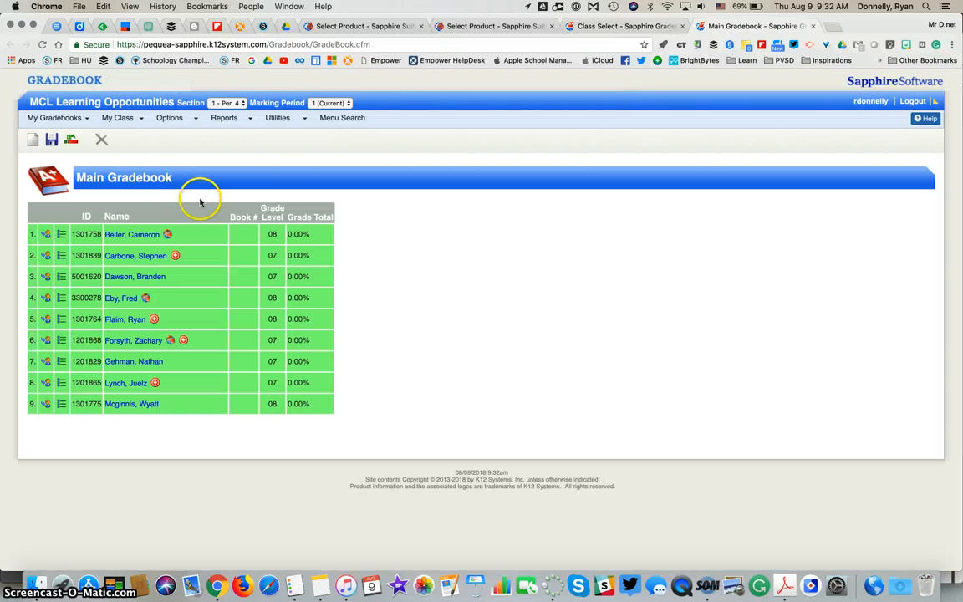
{"action": "double_click", "coordinate": [86, 234]}
{"action": "key", "text": "super+c"}
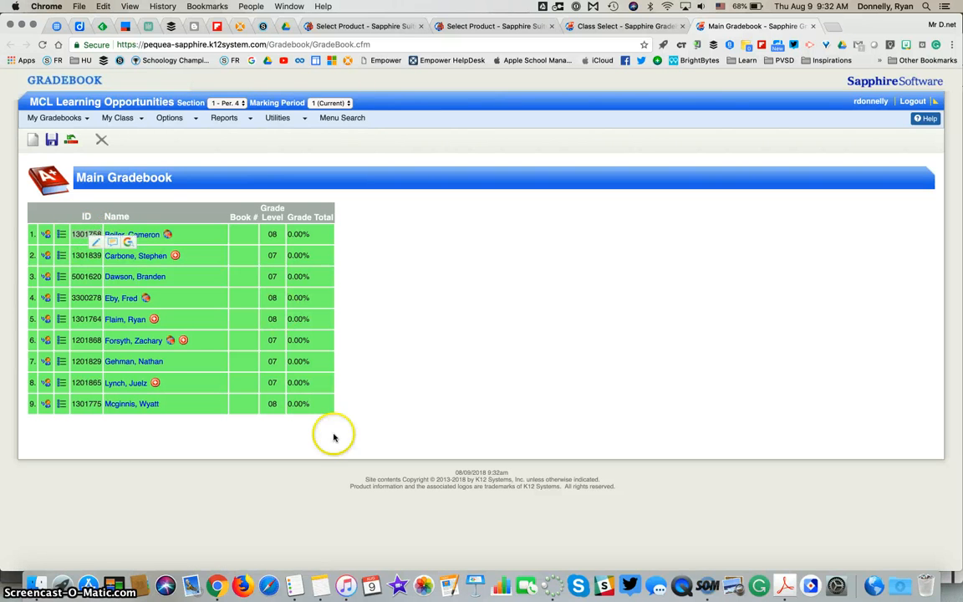
{"action": "left_click", "coordinate": [552, 585]}
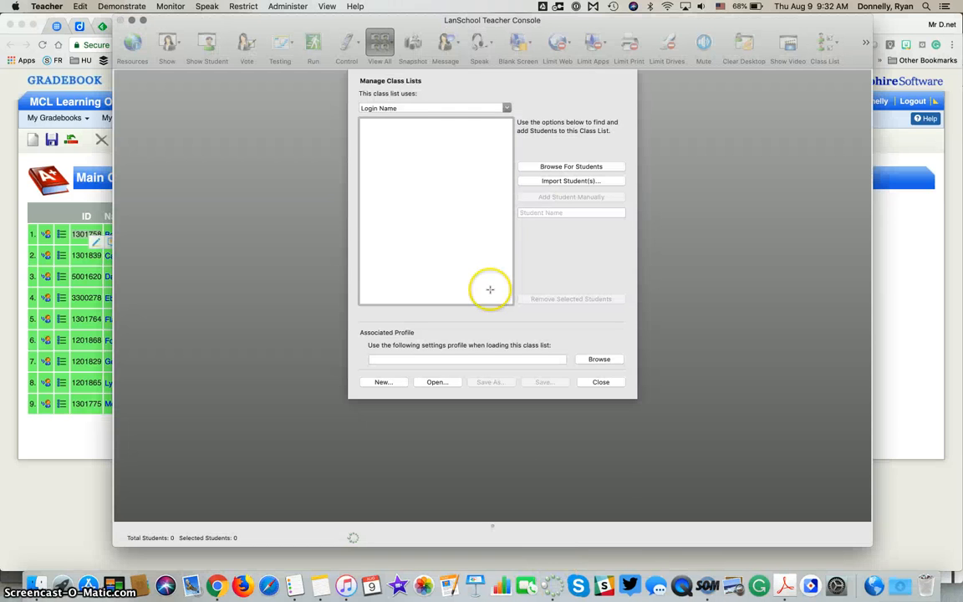
Step: Paste the first two gradebook student IDs into the class list, bringing Total Students to 2
{"action": "left_click", "coordinate": [569, 211]}
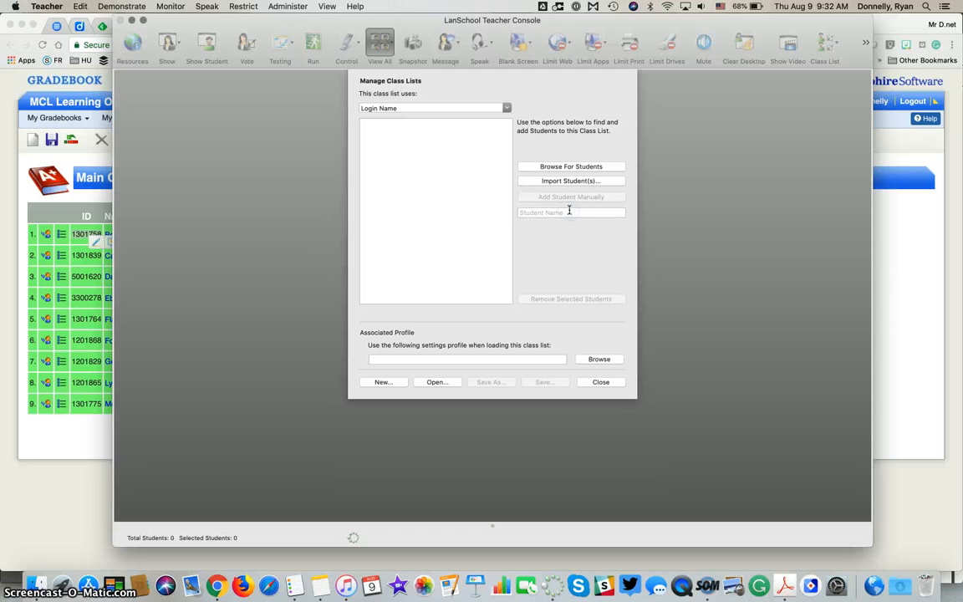
{"action": "key", "text": "super+v"}
{"action": "left_click", "coordinate": [567, 198]}
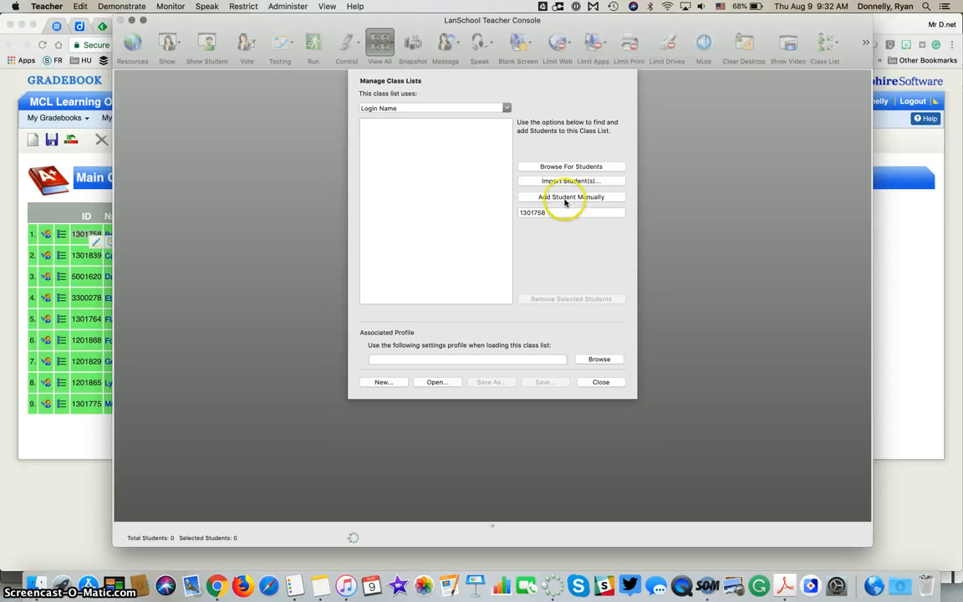
{"action": "left_click", "coordinate": [577, 198]}
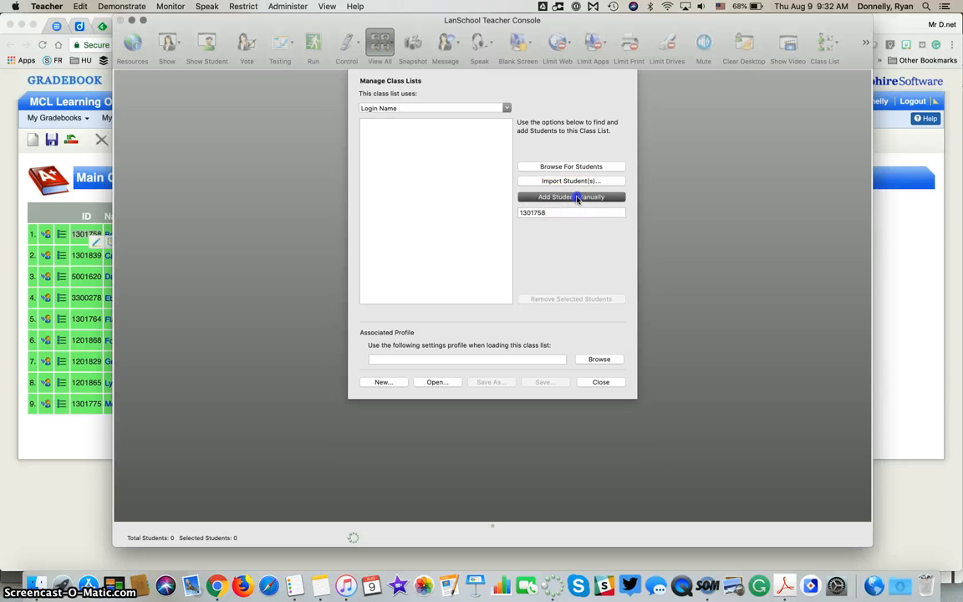
{"action": "left_click", "coordinate": [100, 251]}
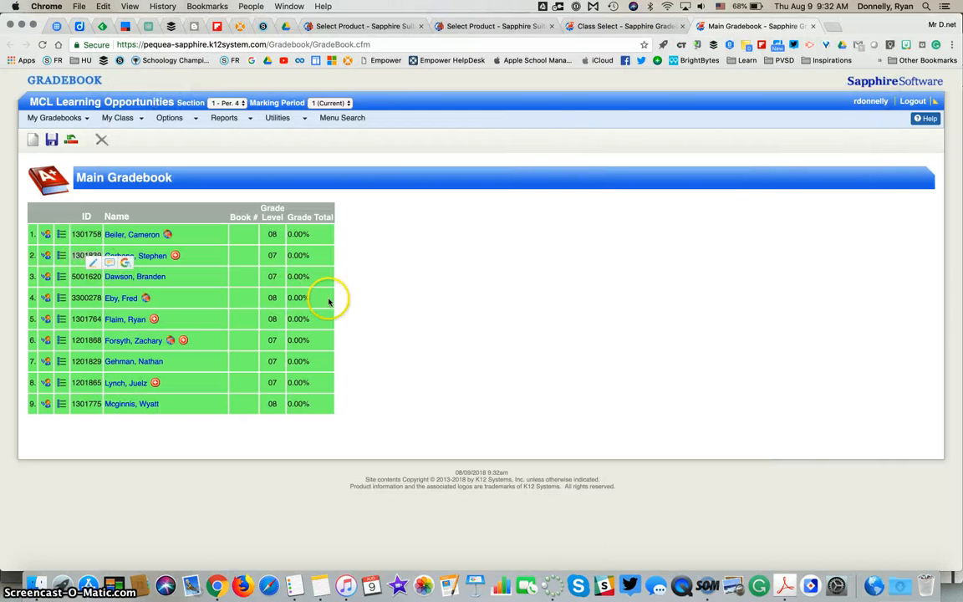
{"action": "left_click", "coordinate": [552, 583]}
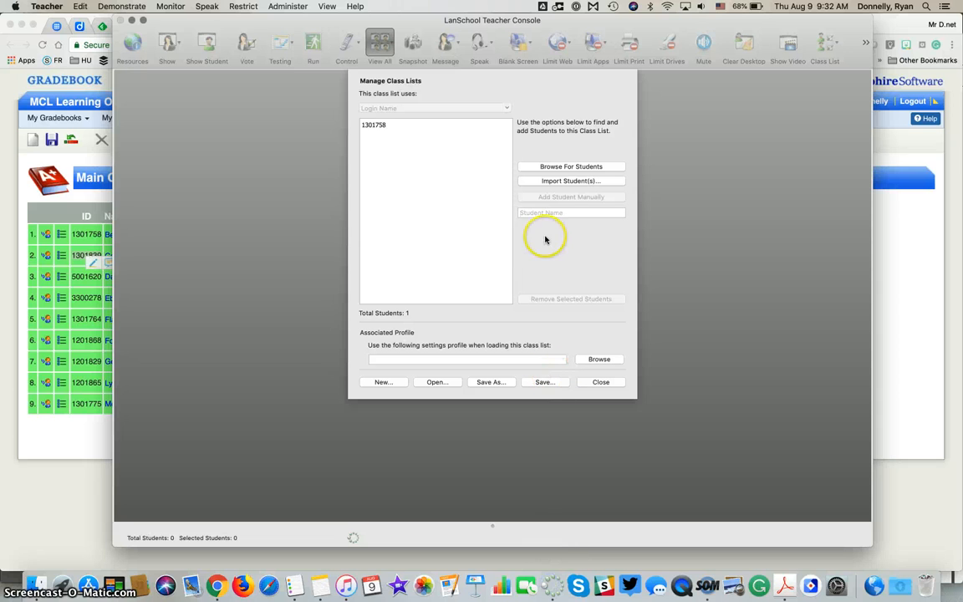
{"action": "type", "text": "1301839"}
{"action": "left_click", "coordinate": [559, 199]}
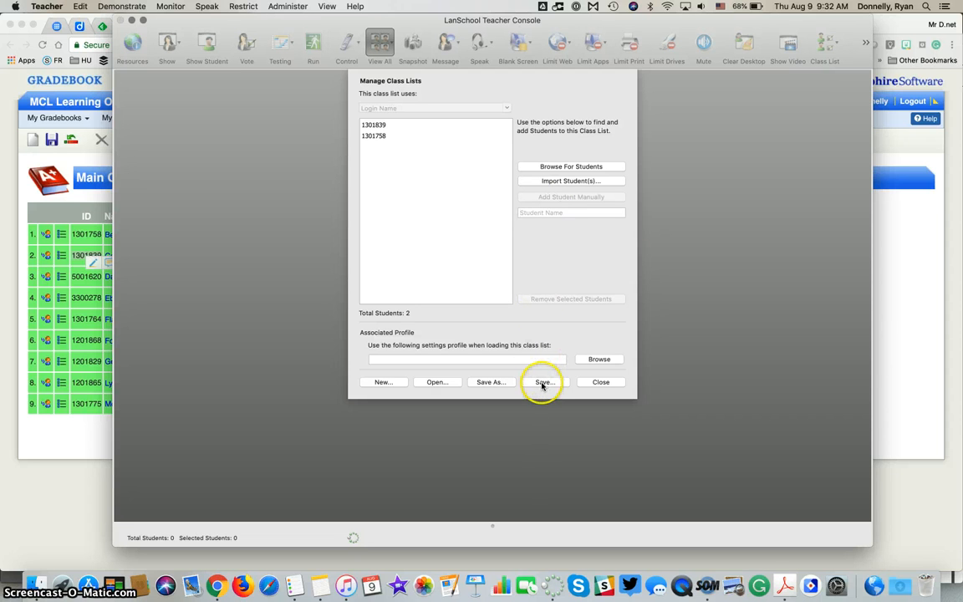
Step: Save the class list as 'Period 1 Class.lsc' in LANSchool Periods and close the manager
{"action": "left_click", "coordinate": [550, 382]}
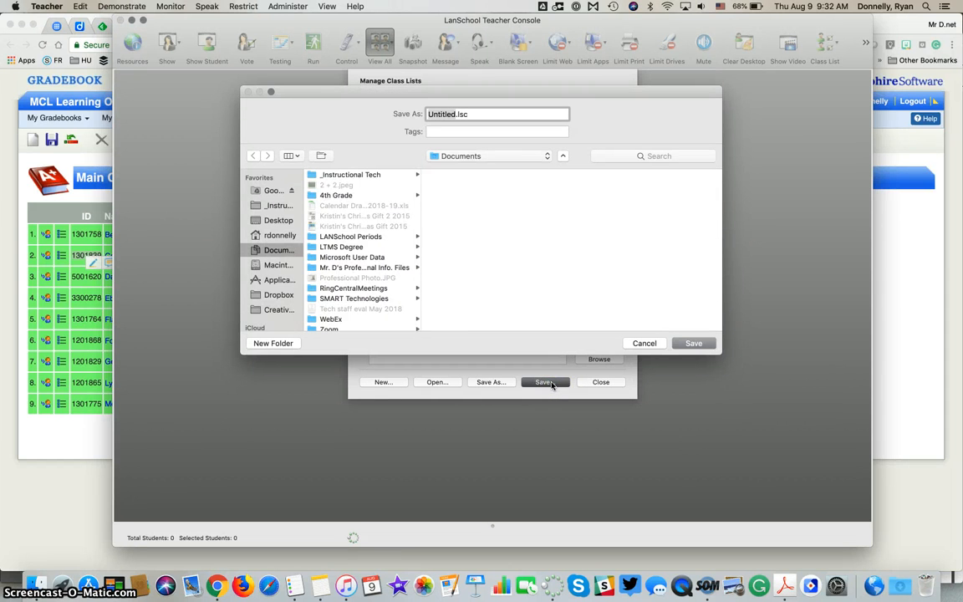
{"action": "left_click", "coordinate": [364, 238]}
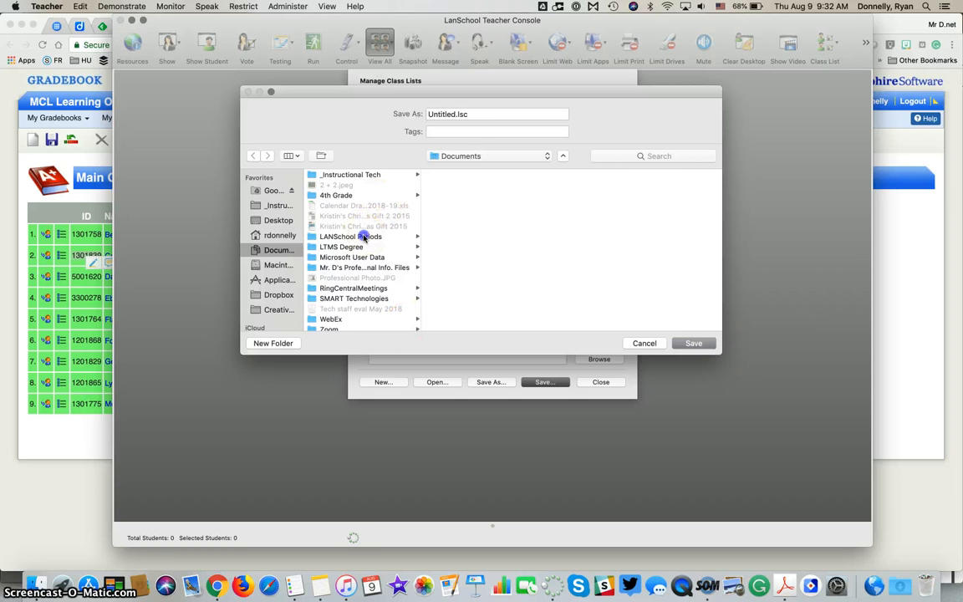
{"action": "double_click", "coordinate": [447, 114]}
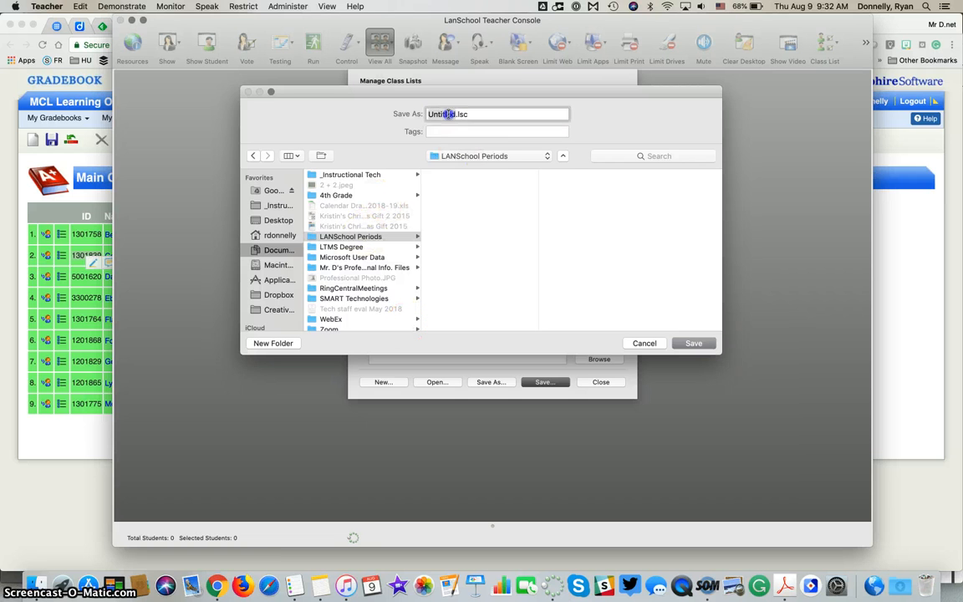
{"action": "type", "text": "Period 1"}
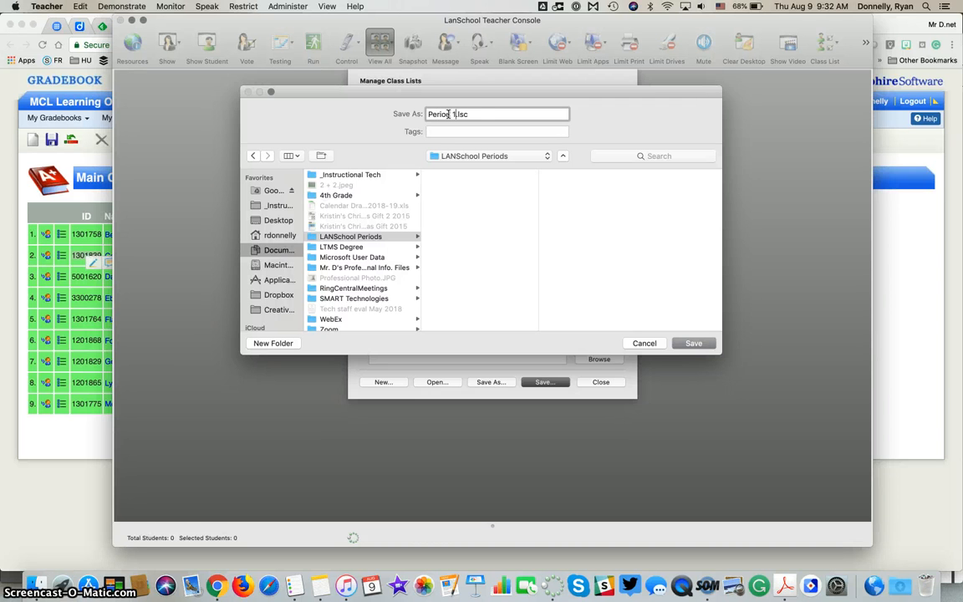
{"action": "type", "text": " Class"}
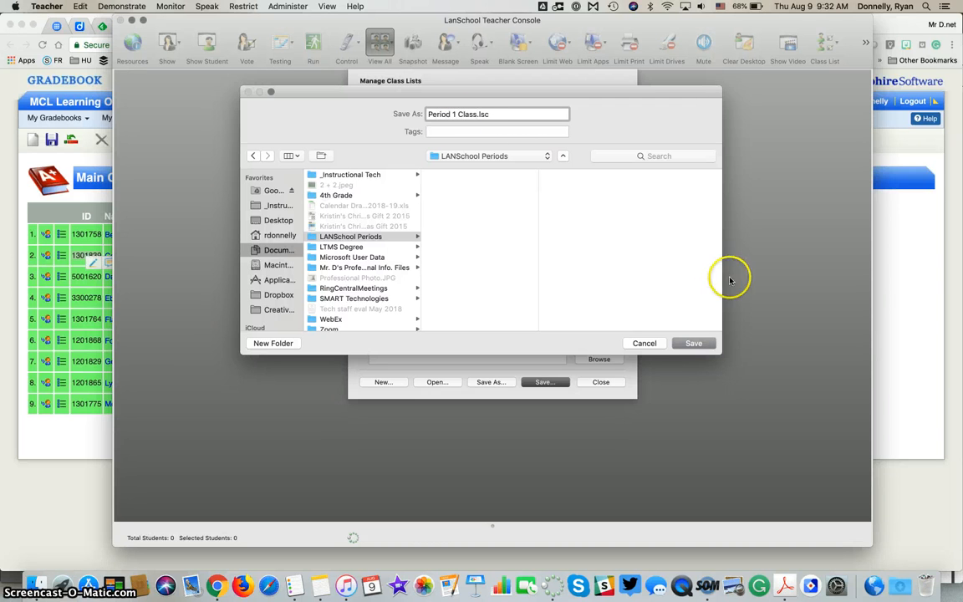
{"action": "left_click", "coordinate": [694, 344]}
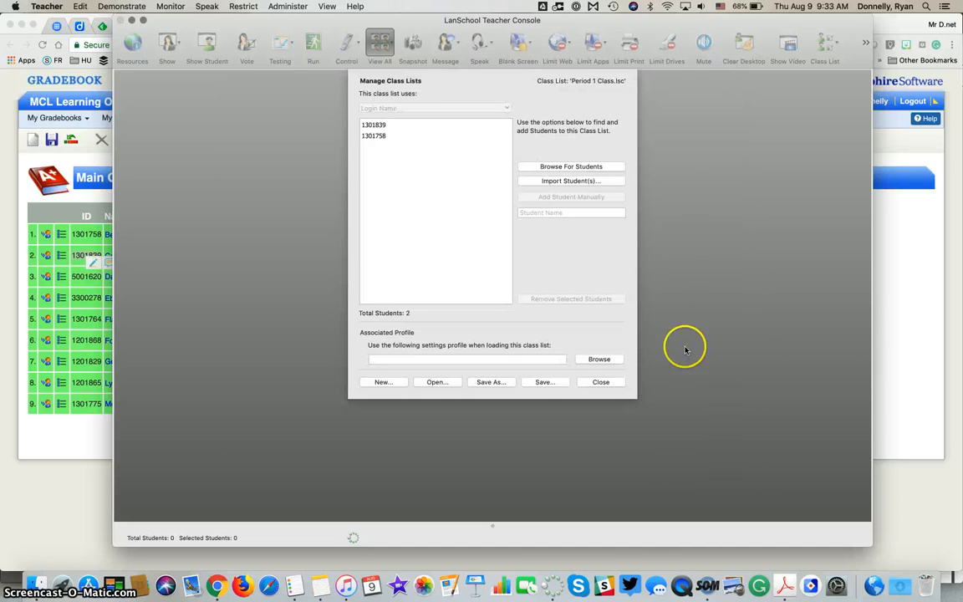
{"action": "left_click", "coordinate": [607, 384]}
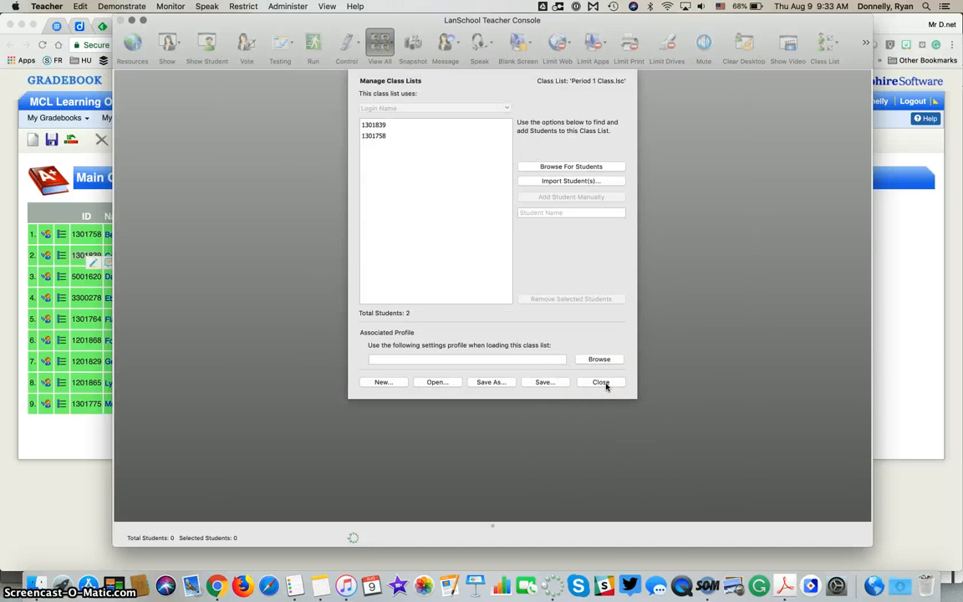
{"action": "left_click", "coordinate": [604, 383]}
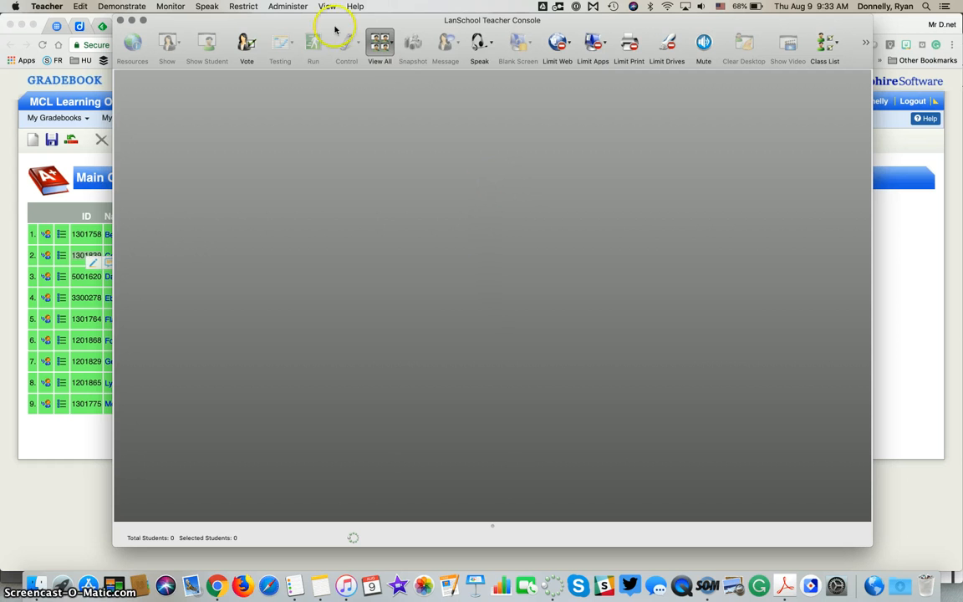
Step: Load Period 1 Class.lsc from LANSchool Periods through Administer > One to One > Load Class List
{"action": "left_click", "coordinate": [288, 6]}
{"action": "left_click", "coordinate": [292, 20]}
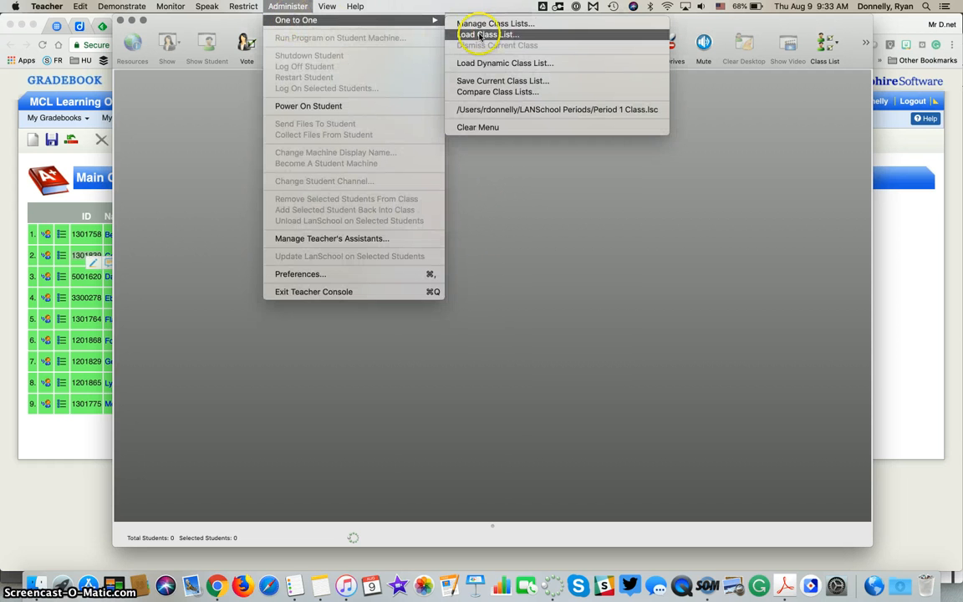
{"action": "left_click", "coordinate": [517, 35]}
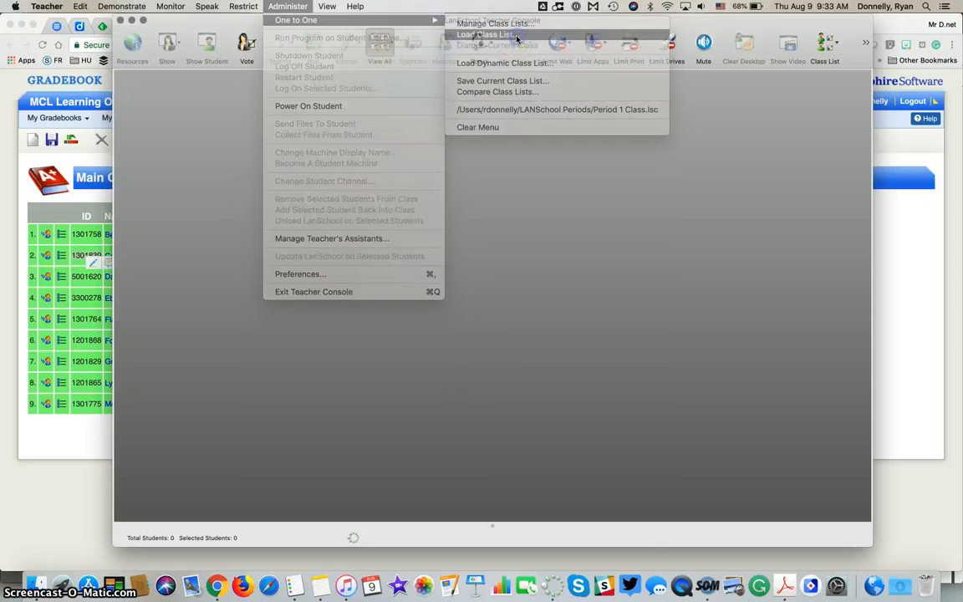
{"action": "left_click", "coordinate": [353, 121]}
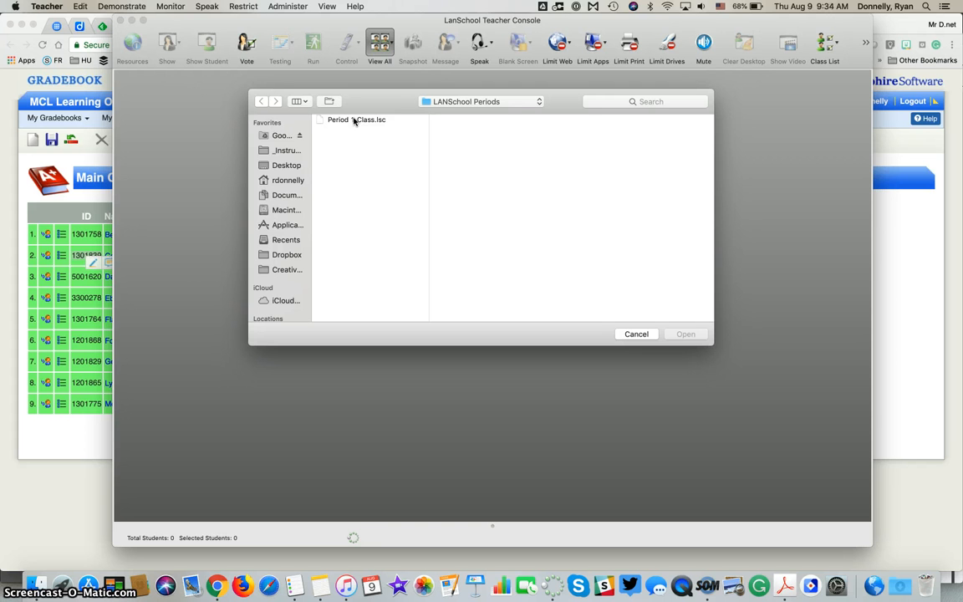
{"action": "left_click", "coordinate": [354, 121]}
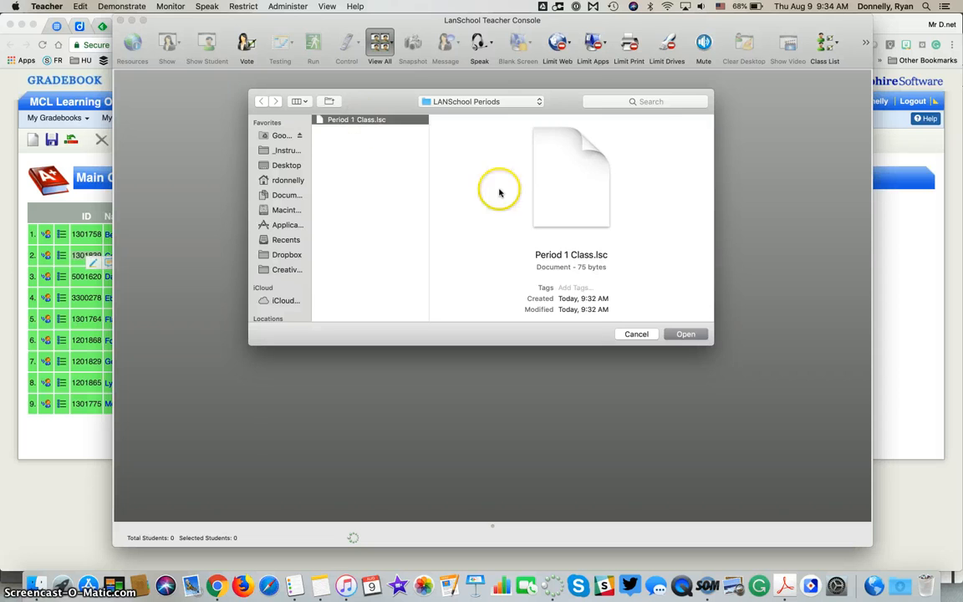
{"action": "left_click", "coordinate": [684, 333]}
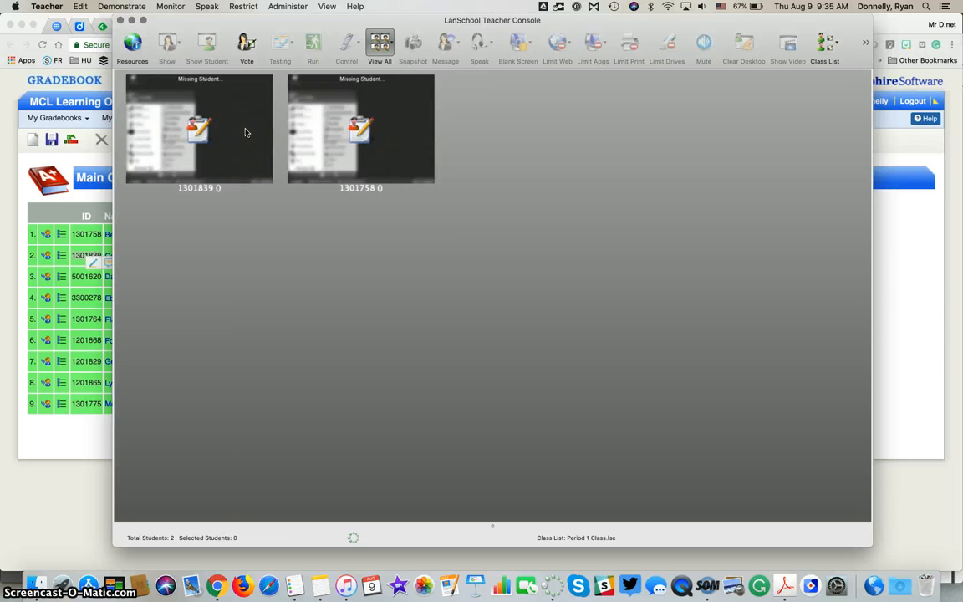
Step: Dismiss the current Period 1 class via Administer > One to One, leaving Total Students at 0
{"action": "left_click", "coordinate": [298, 6]}
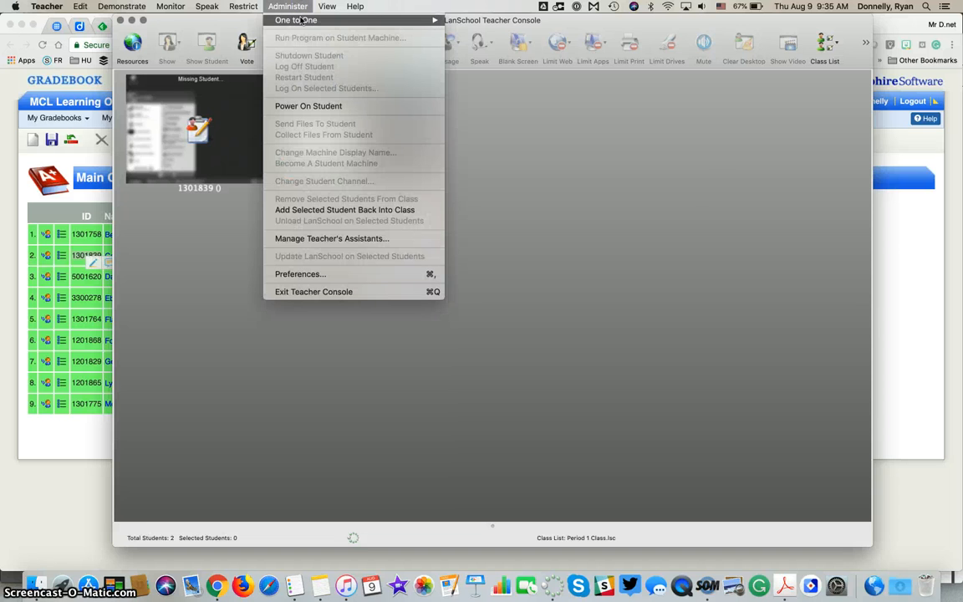
{"action": "mouse_move", "coordinate": [420, 22]}
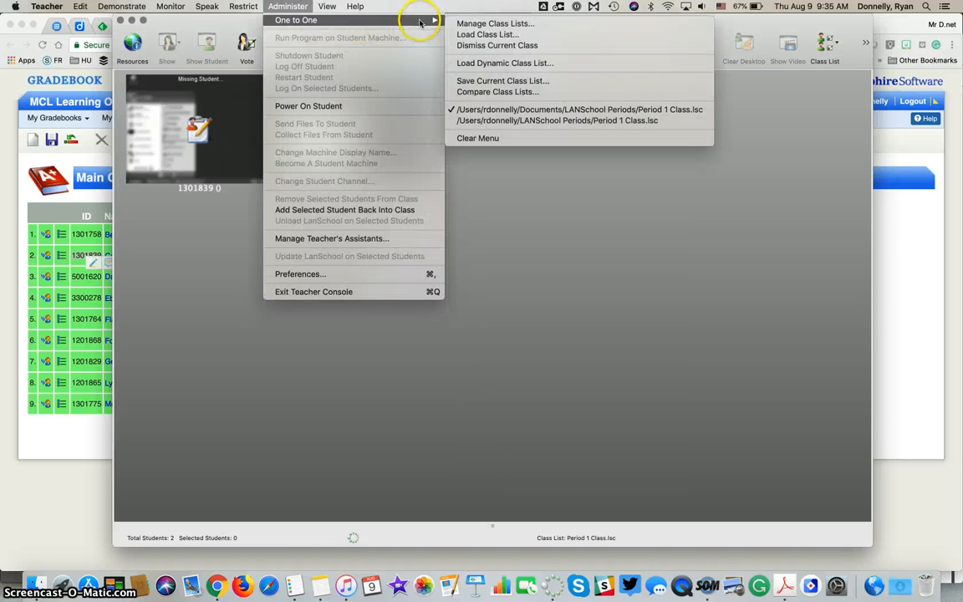
{"action": "left_click", "coordinate": [499, 46]}
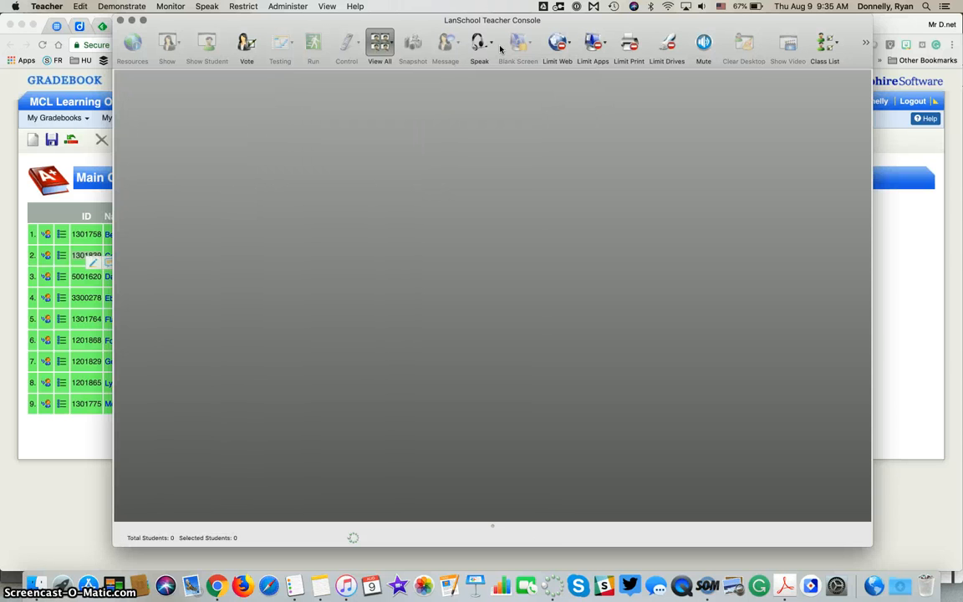
{"action": "left_click", "coordinate": [276, 7]}
{"action": "mouse_move", "coordinate": [278, 19]}
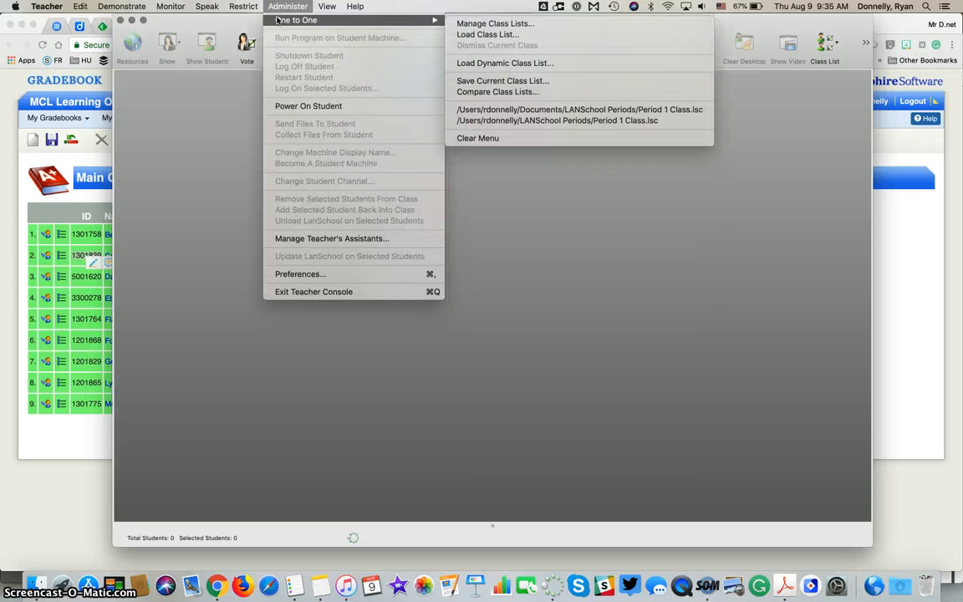
Step: Open Period 1 Class.lsc for editing in the Manage Class Lists window
{"action": "left_click", "coordinate": [472, 24]}
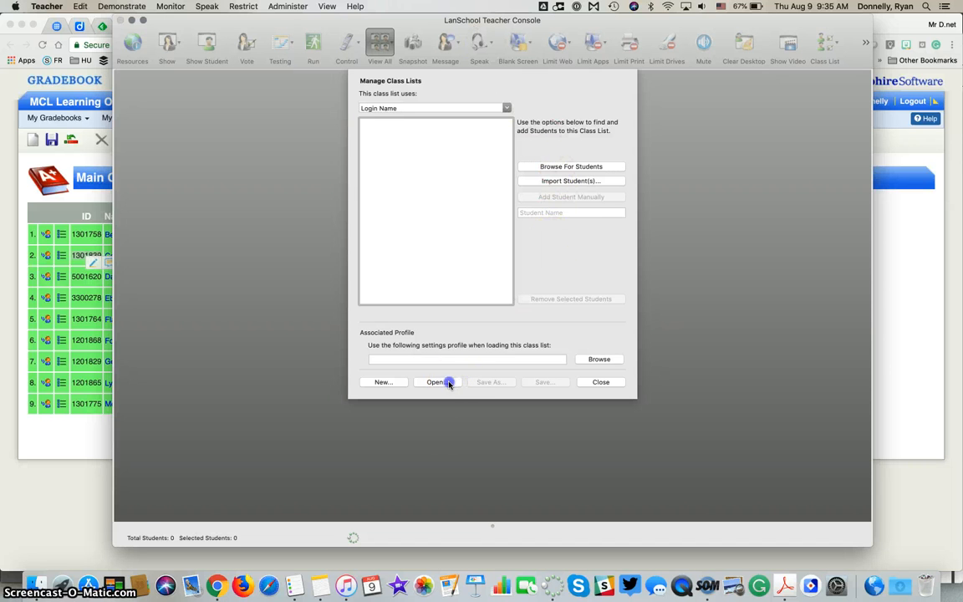
{"action": "left_click", "coordinate": [448, 382]}
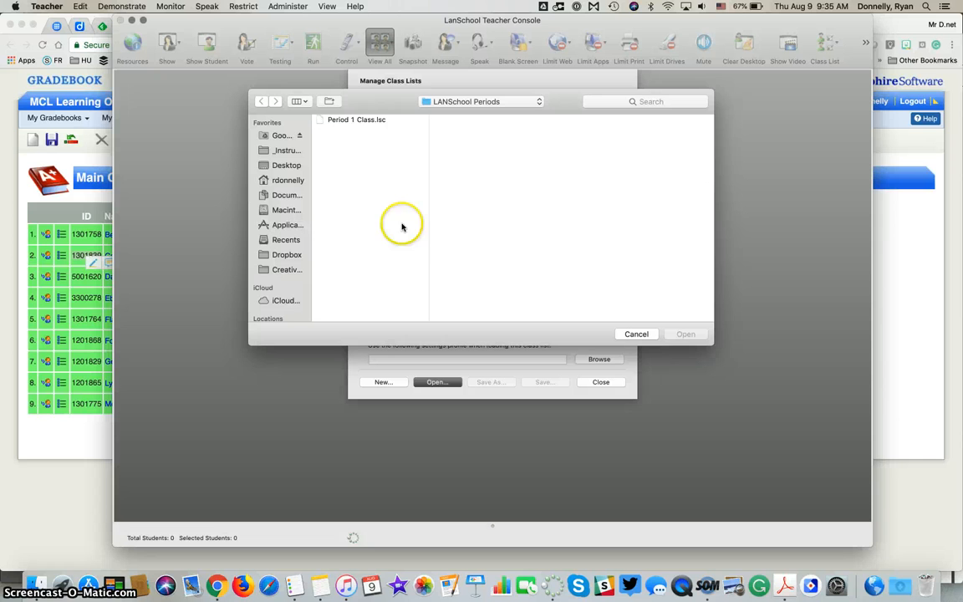
{"action": "left_click", "coordinate": [368, 122]}
{"action": "left_click", "coordinate": [685, 334]}
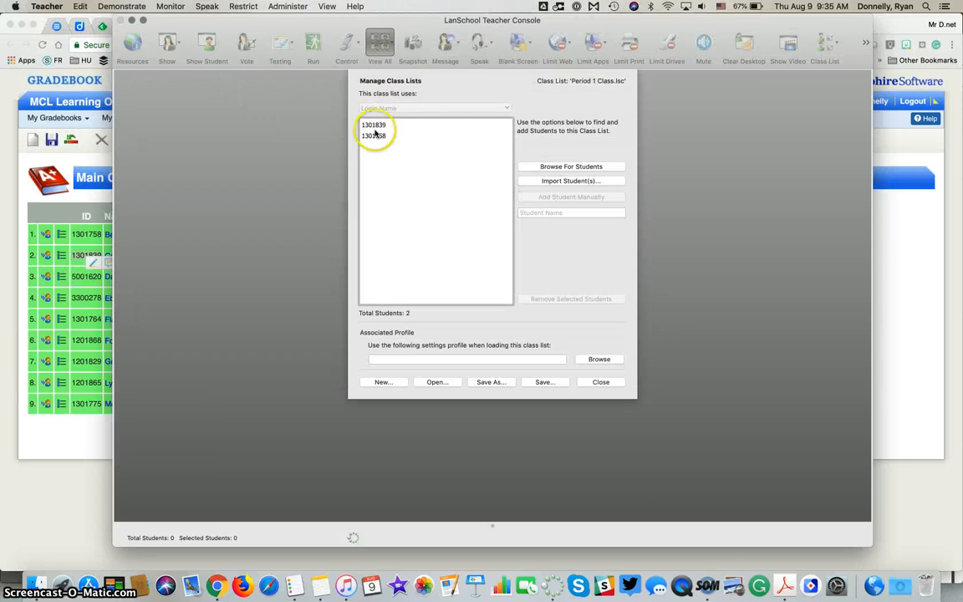
Step: Select and then deselect the second student entry, then switch to the Sapphire gradebook in Chrome
{"action": "left_click", "coordinate": [382, 137]}
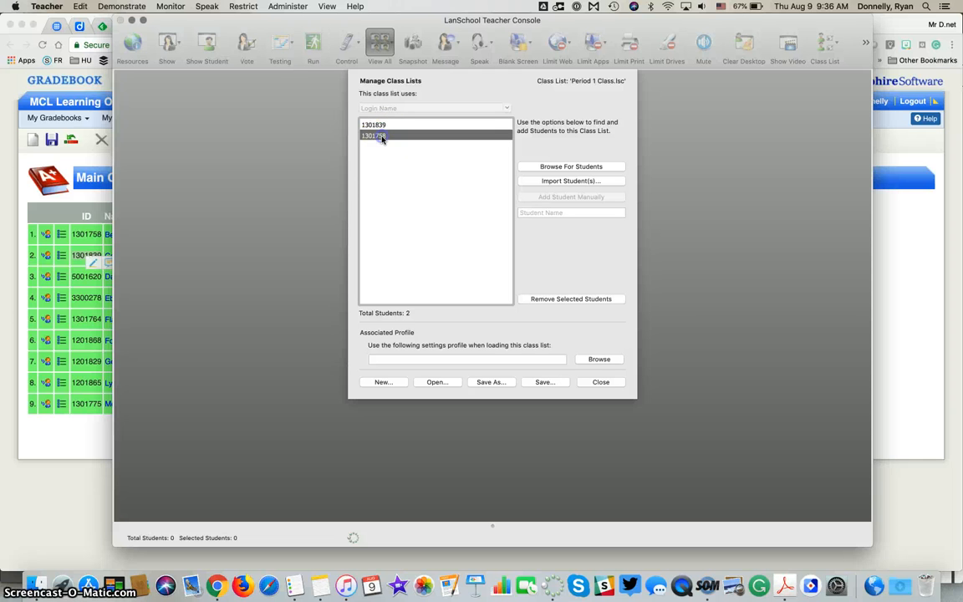
{"action": "left_click", "coordinate": [545, 294]}
{"action": "left_click", "coordinate": [452, 155]}
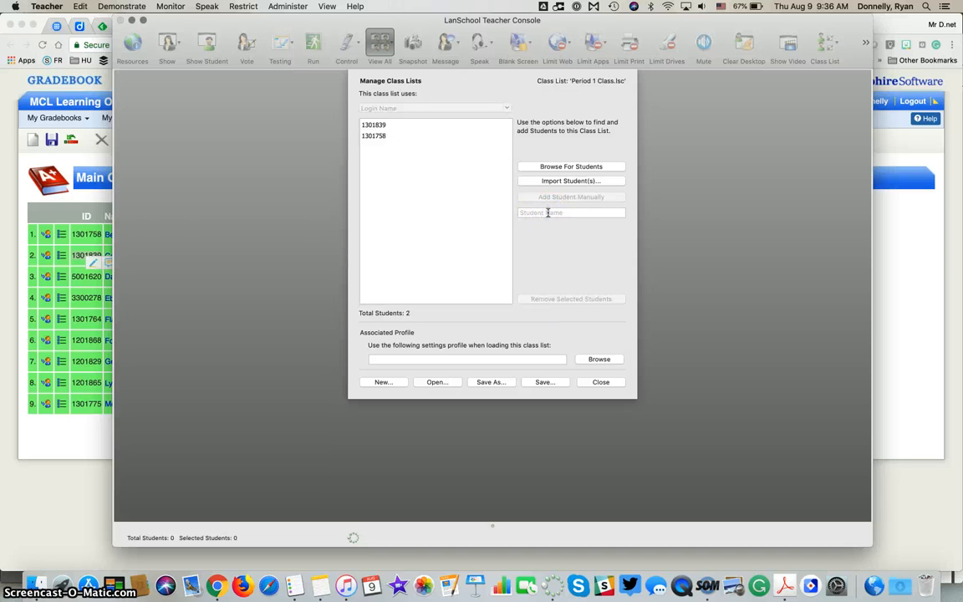
{"action": "left_click", "coordinate": [84, 276]}
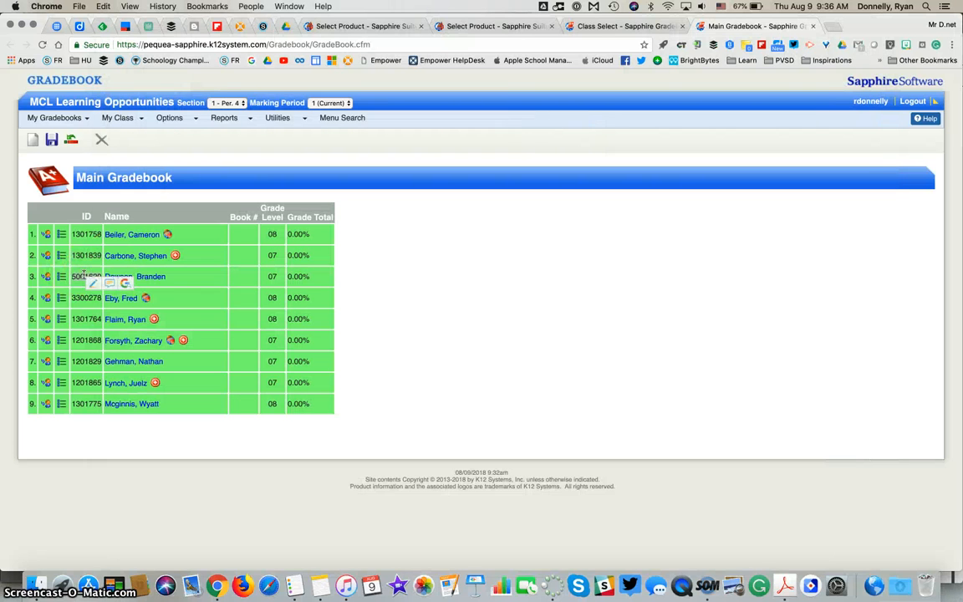
Step: Paste the copied gradebook student ID as a manual student in Period 1 Class.lsc and close the manager
{"action": "left_click", "coordinate": [551, 585]}
{"action": "type", "text": "5001620"}
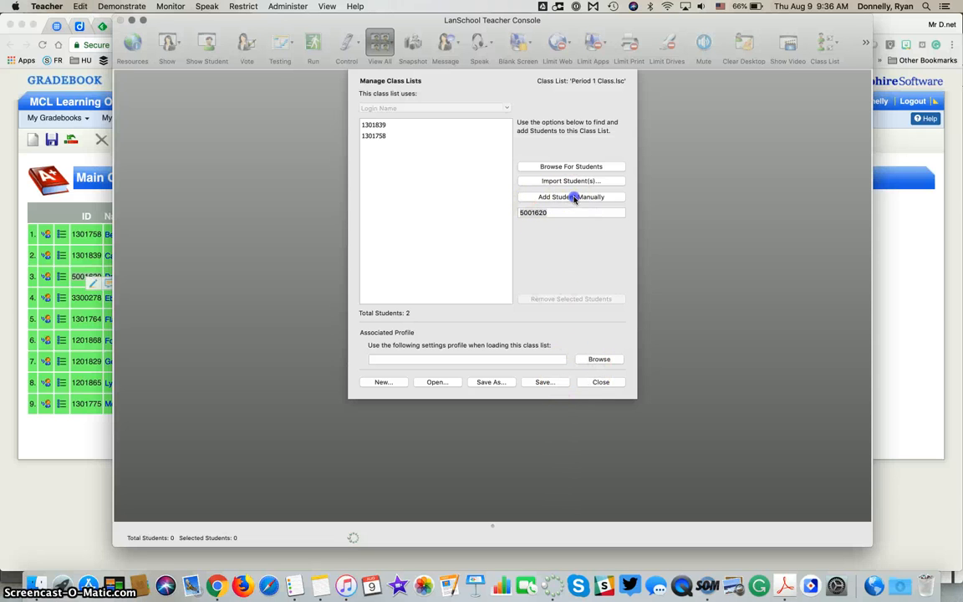
{"action": "left_click", "coordinate": [573, 196]}
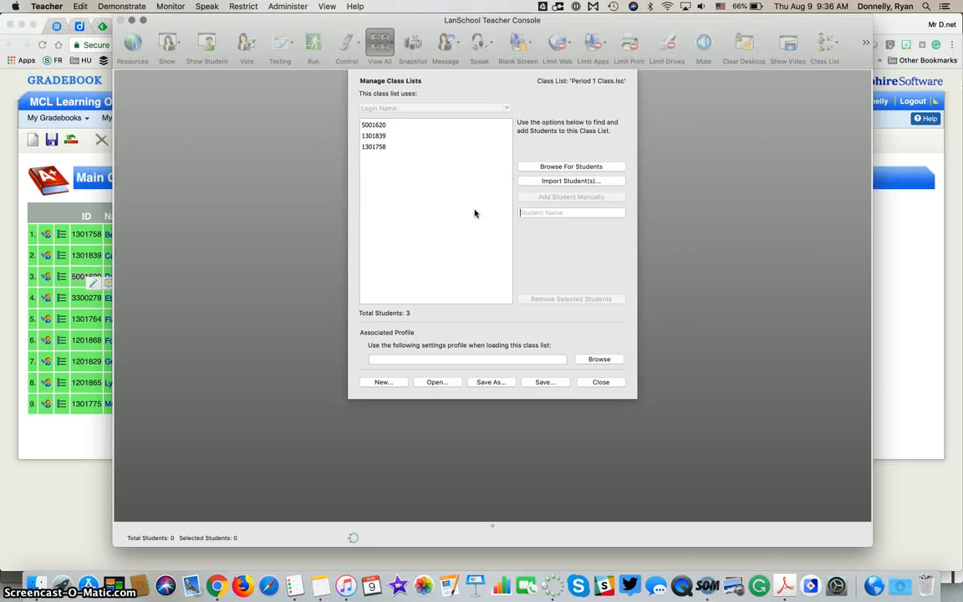
{"action": "left_click", "coordinate": [597, 383]}
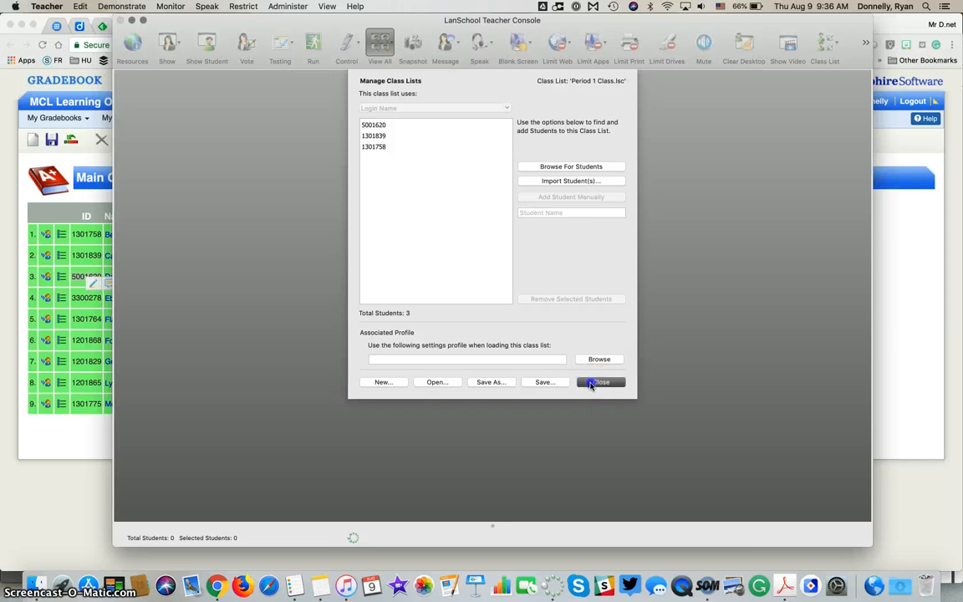